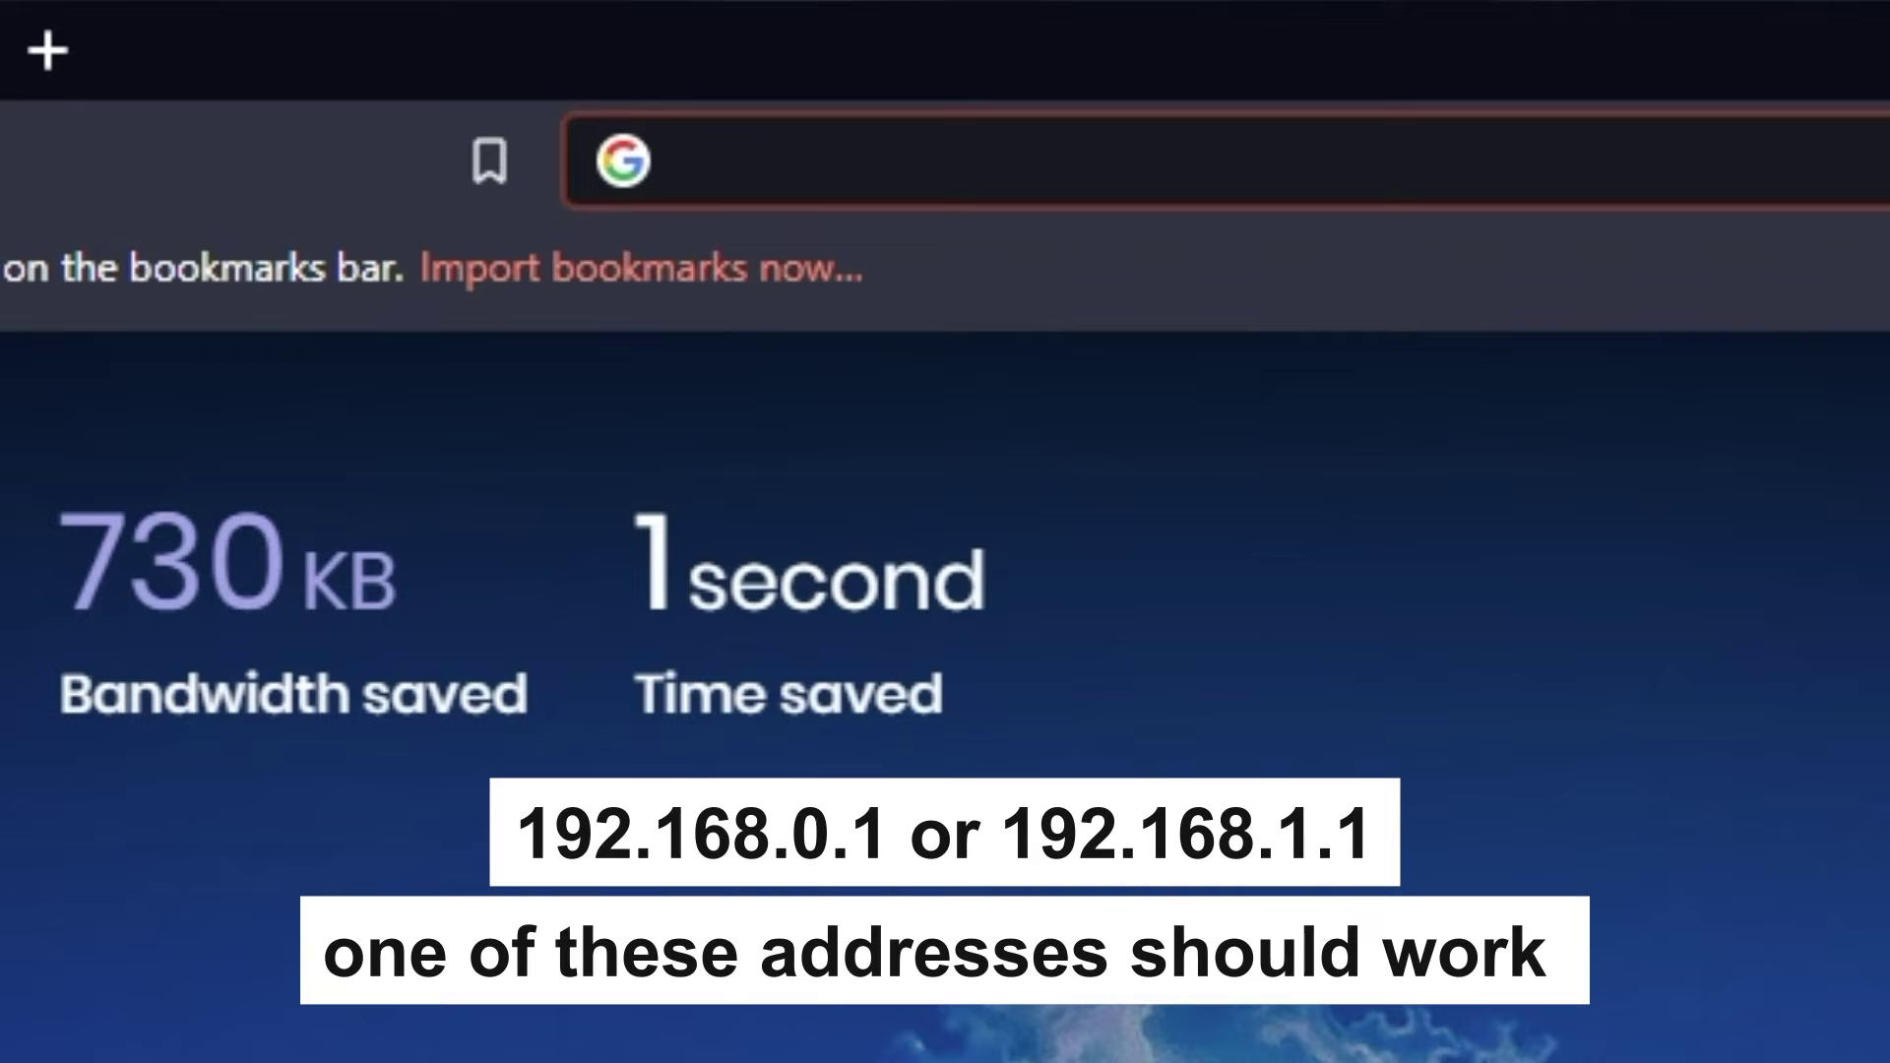
Step: Load the router's admin page at 192.168.0.1 in Brave
type("192.168.")
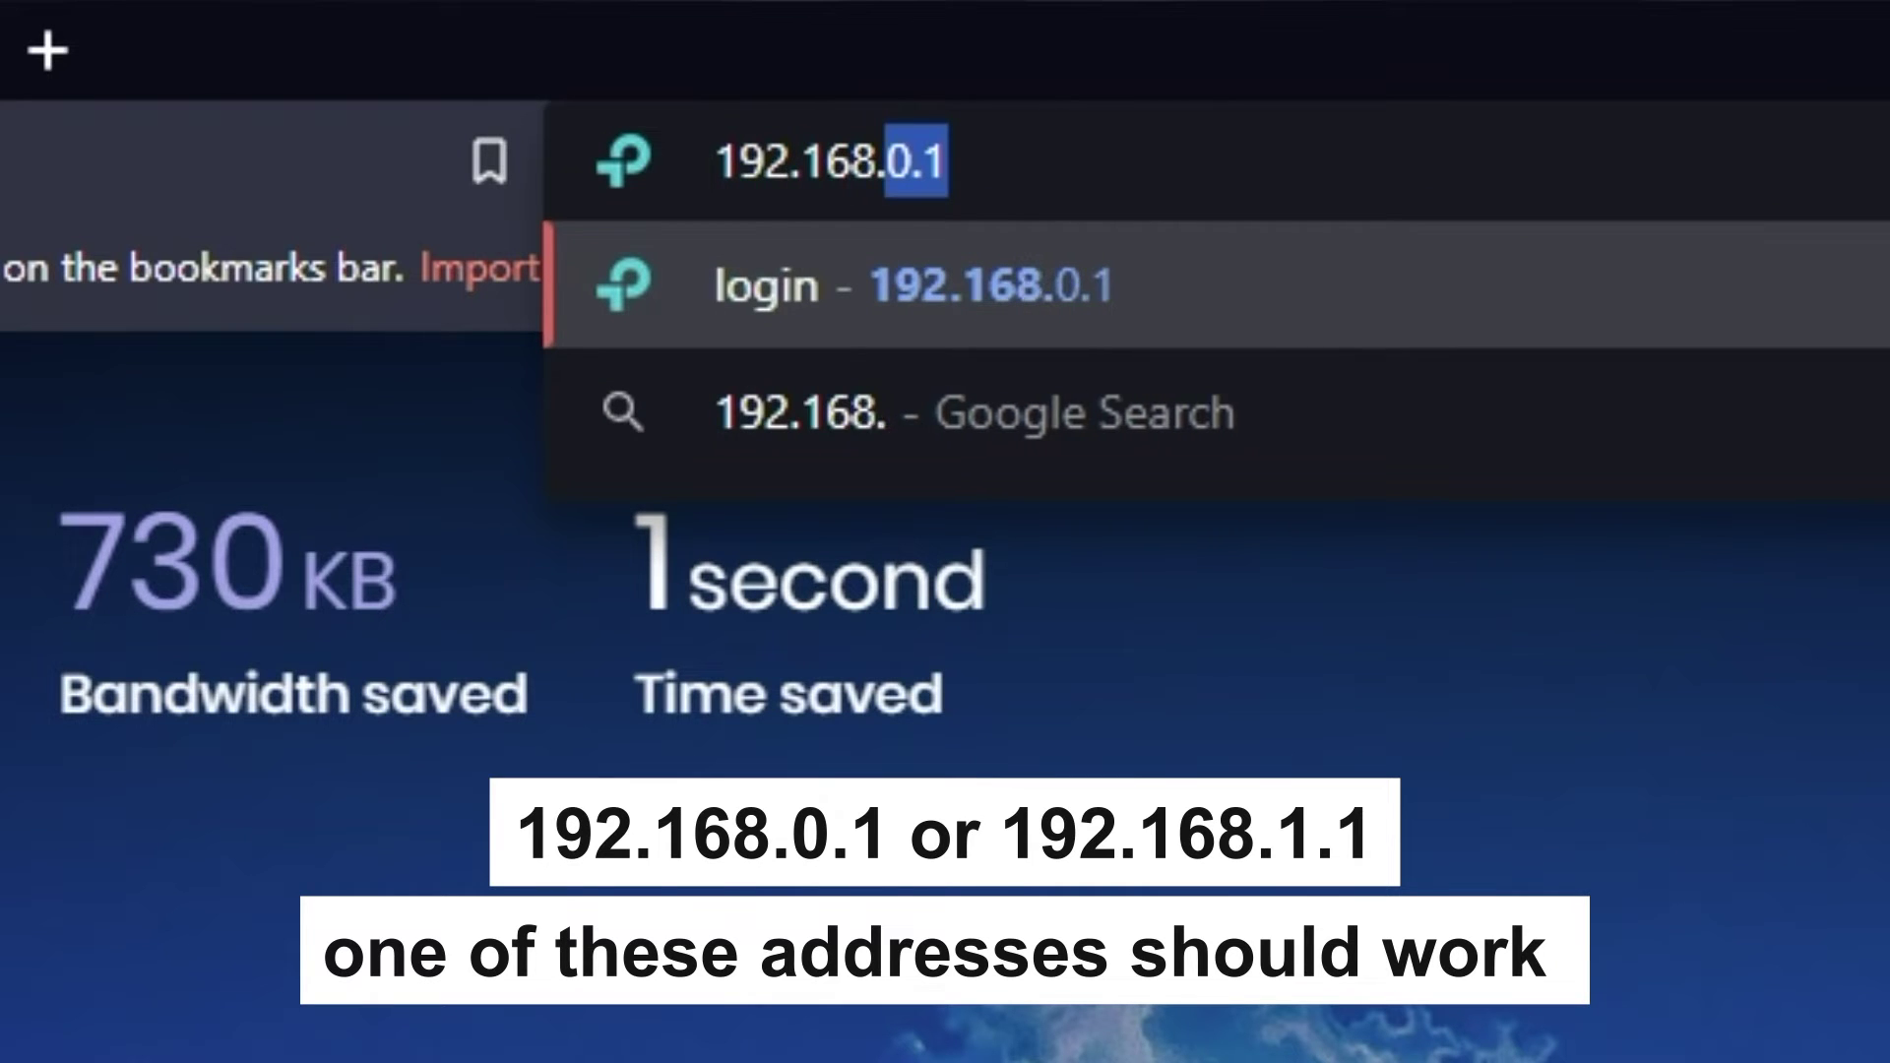
key("Return")
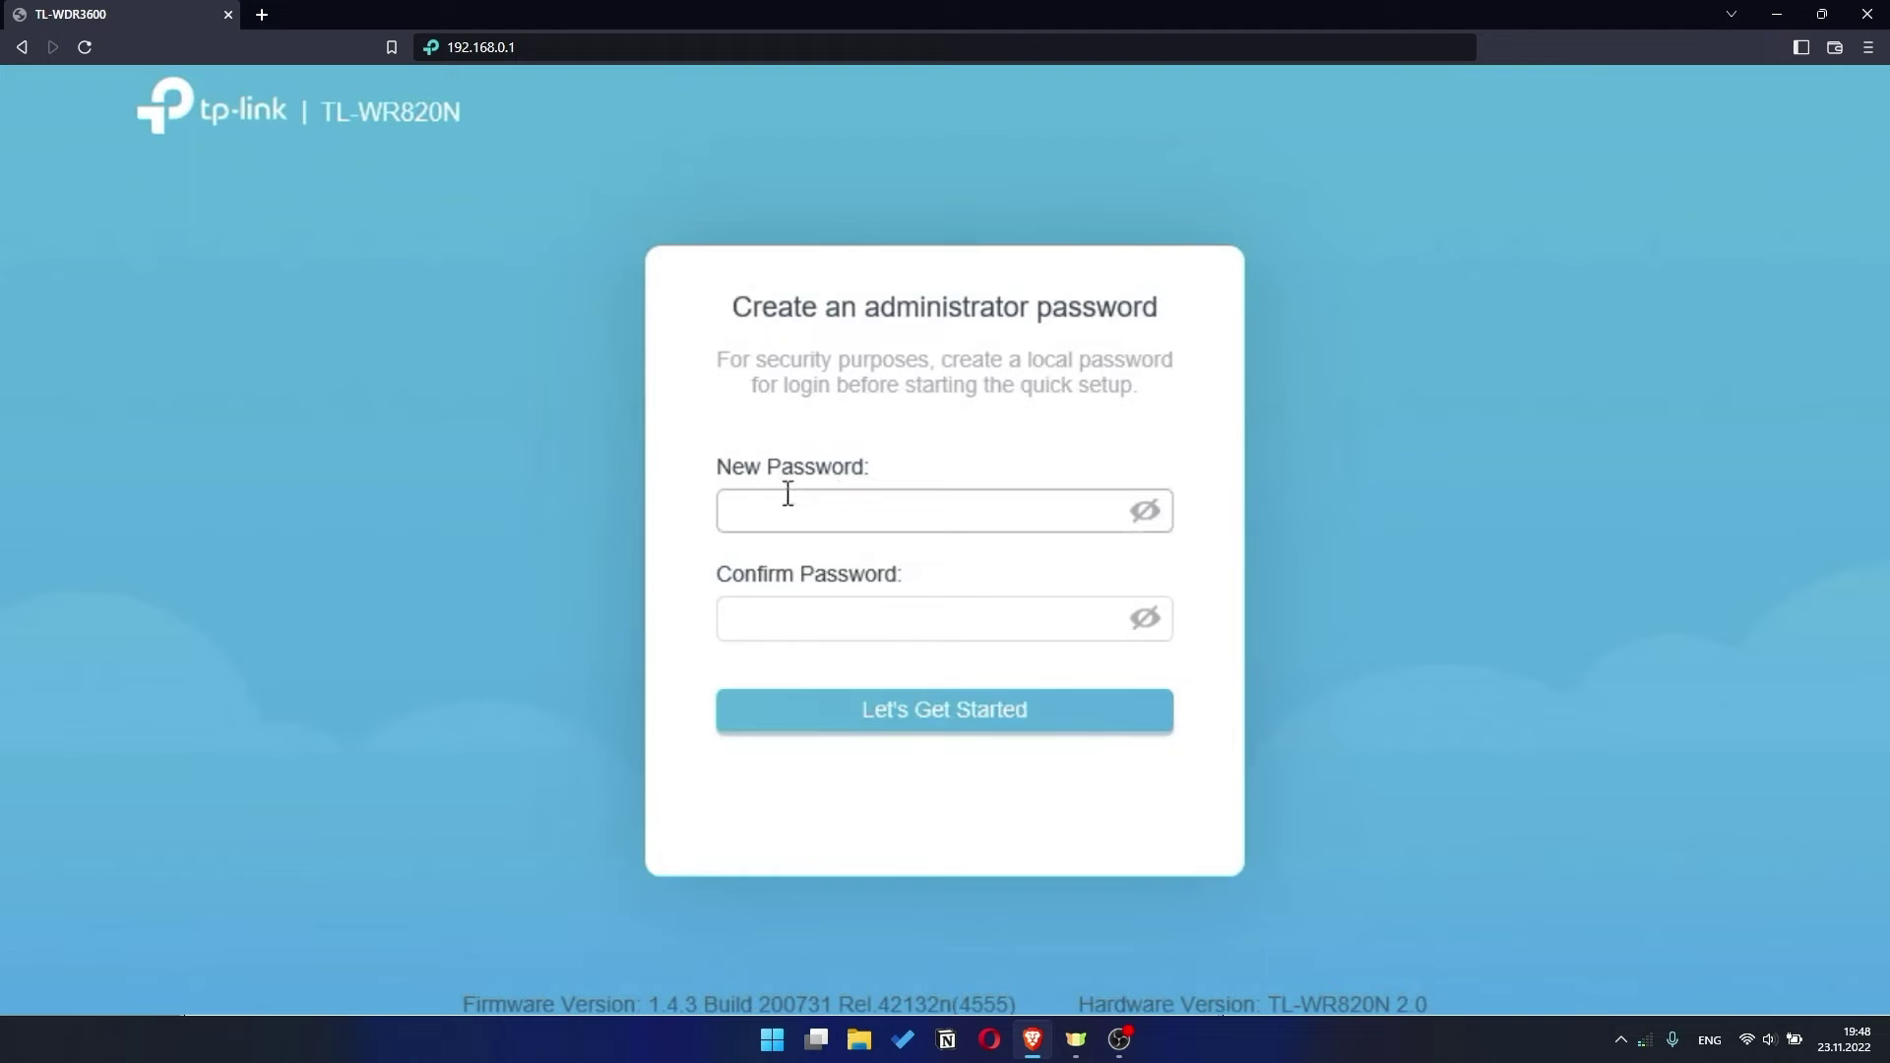
left_click(788, 492)
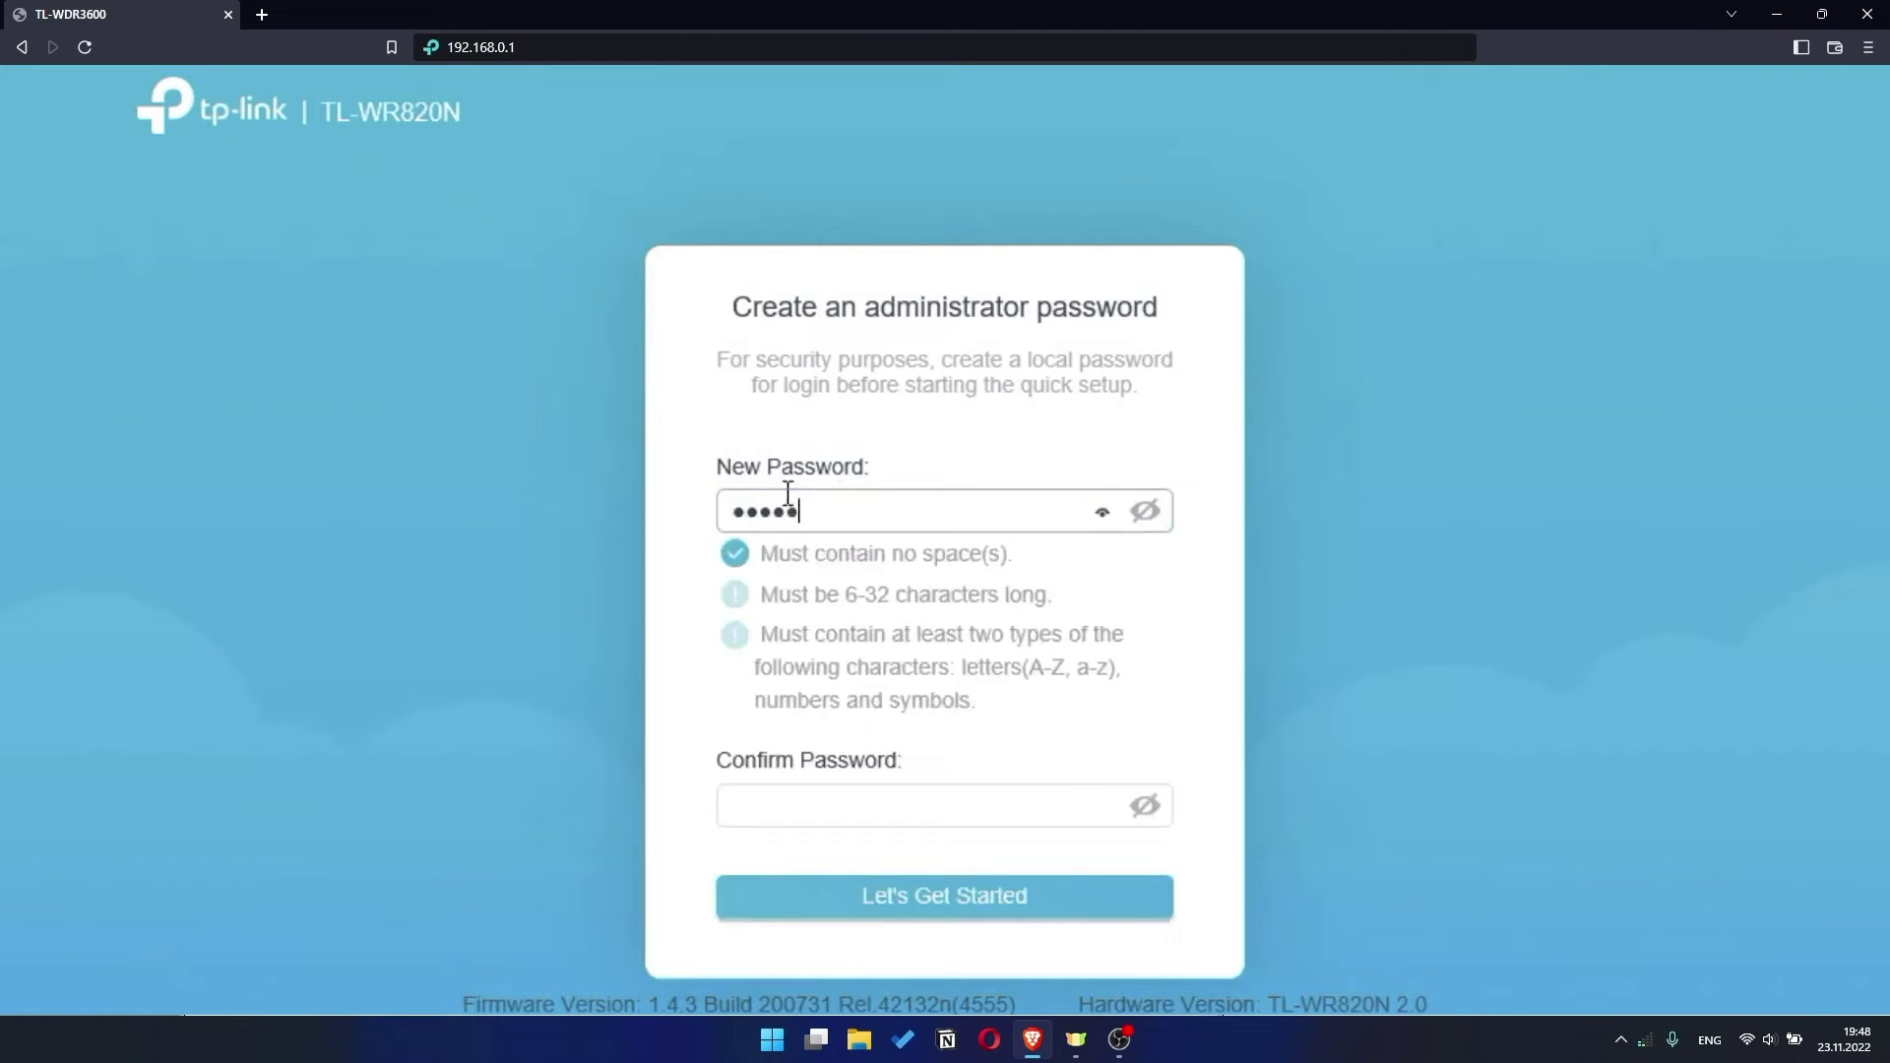
left_click(798, 809)
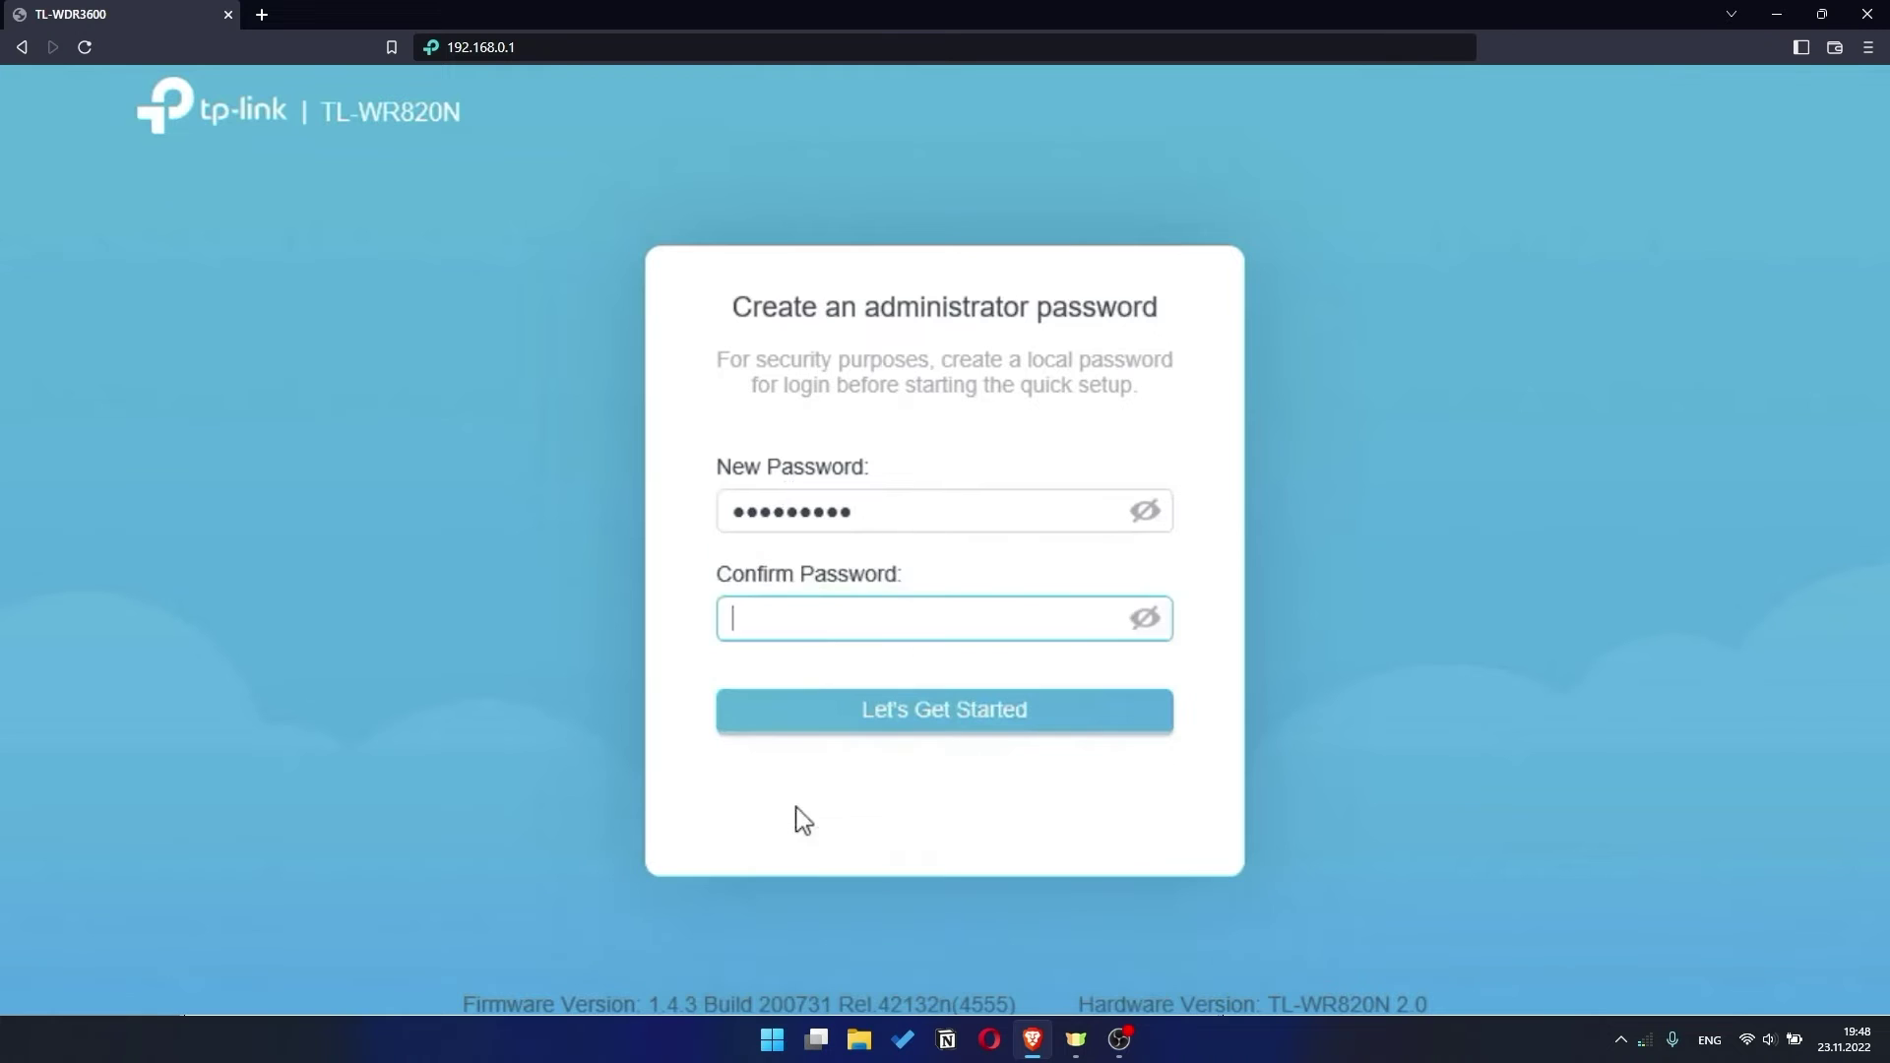
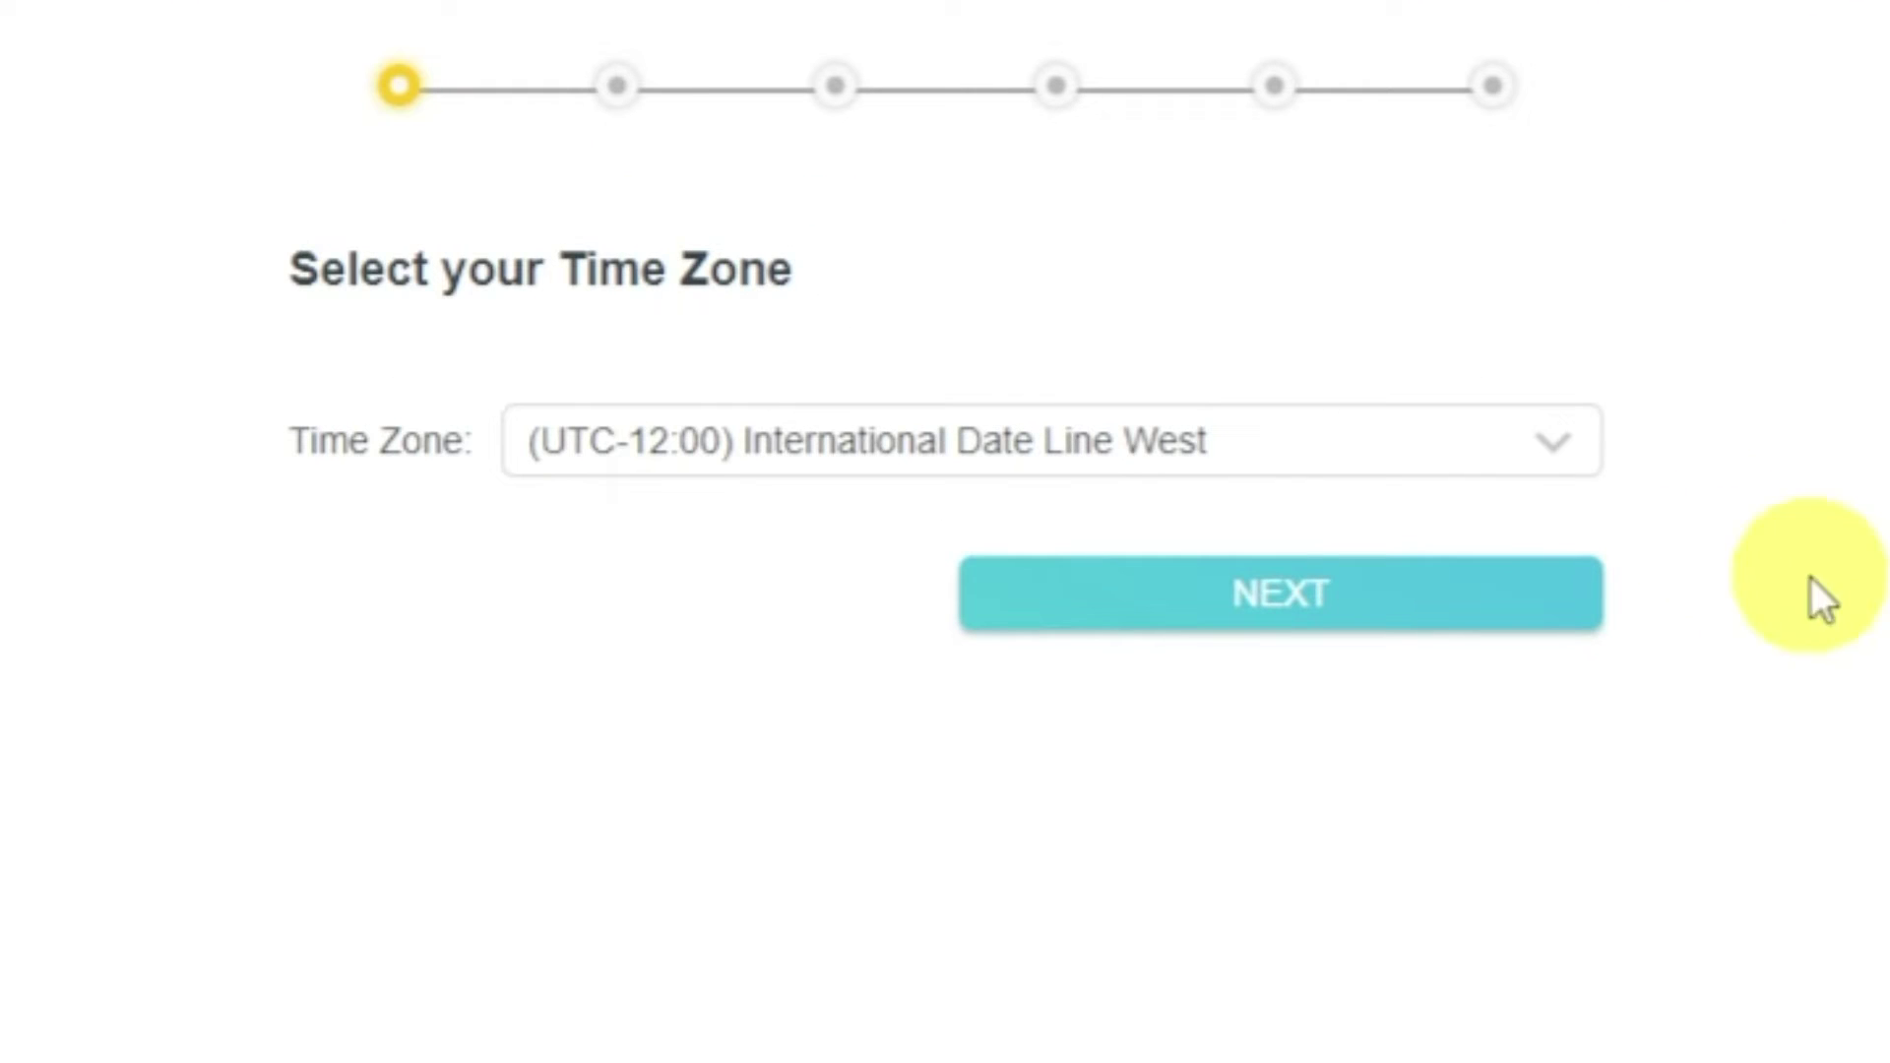
Step: Leave the time zone at its default and auto-detect the internet connection type
left_click(1588, 448)
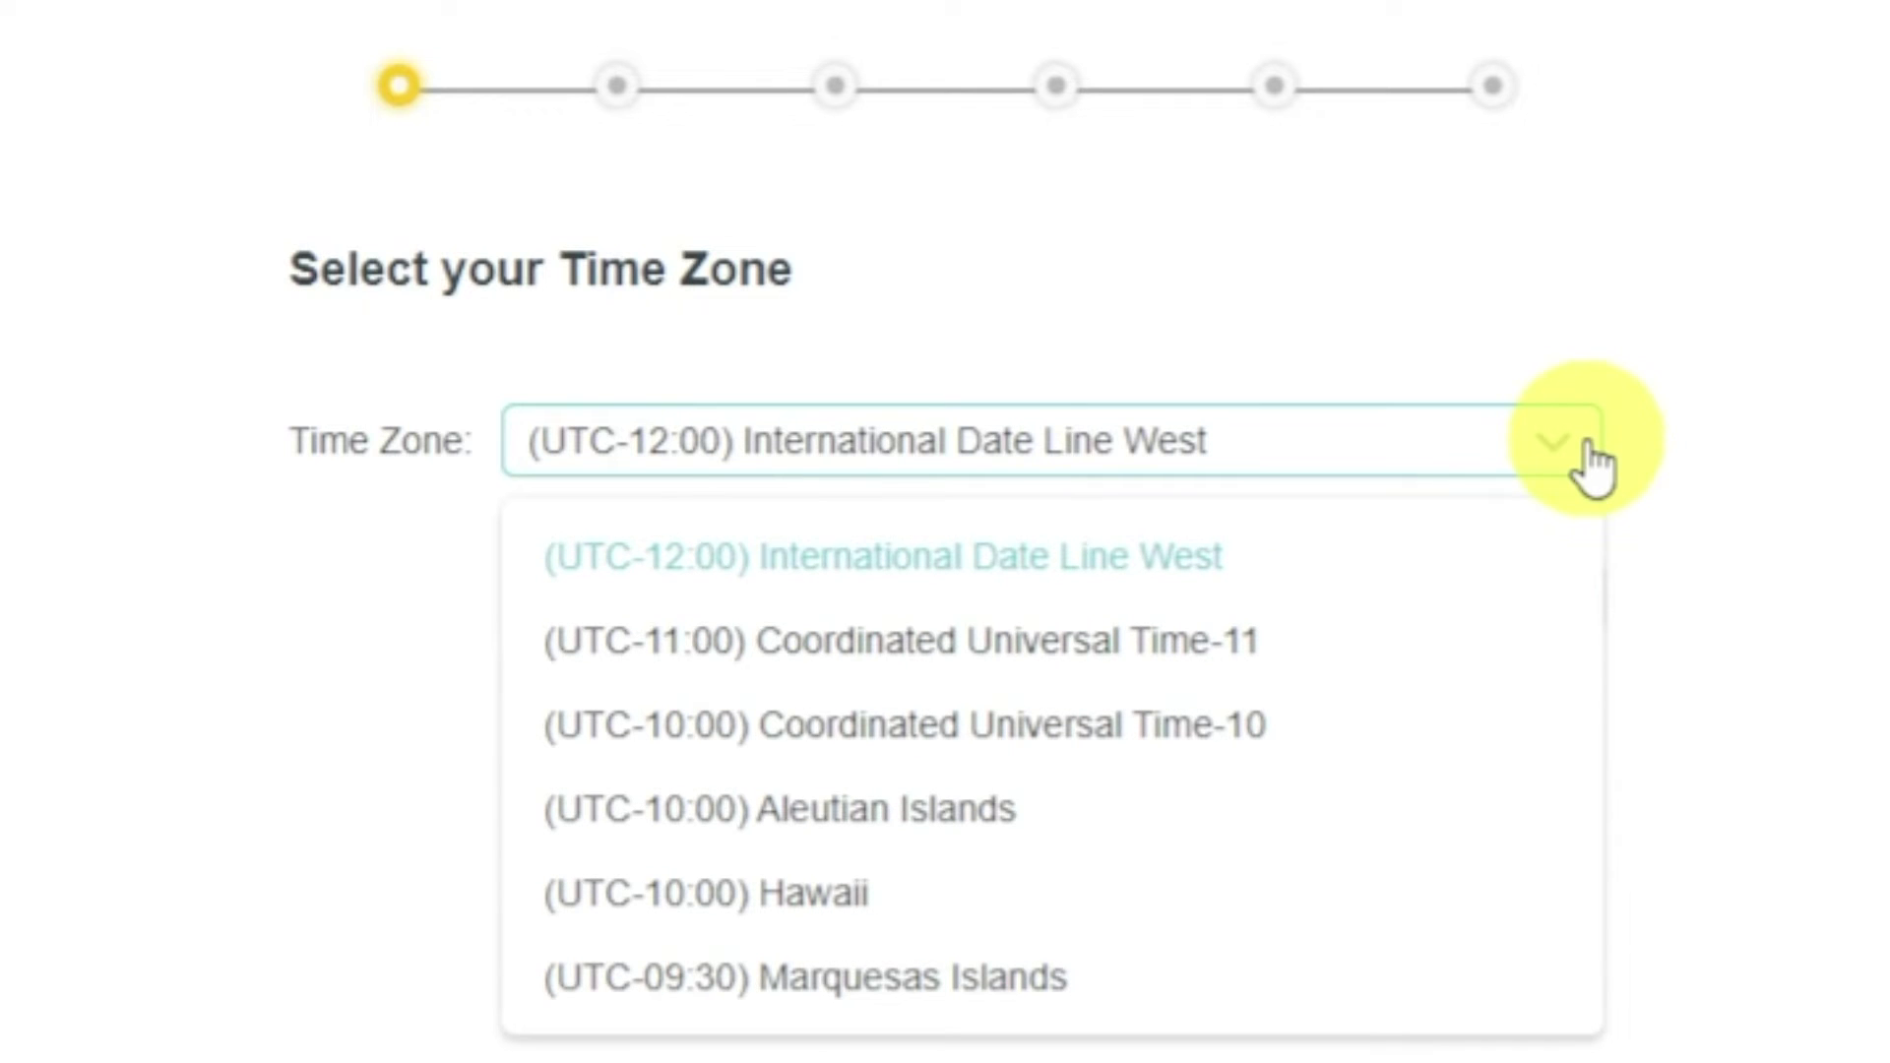
left_click(1587, 448)
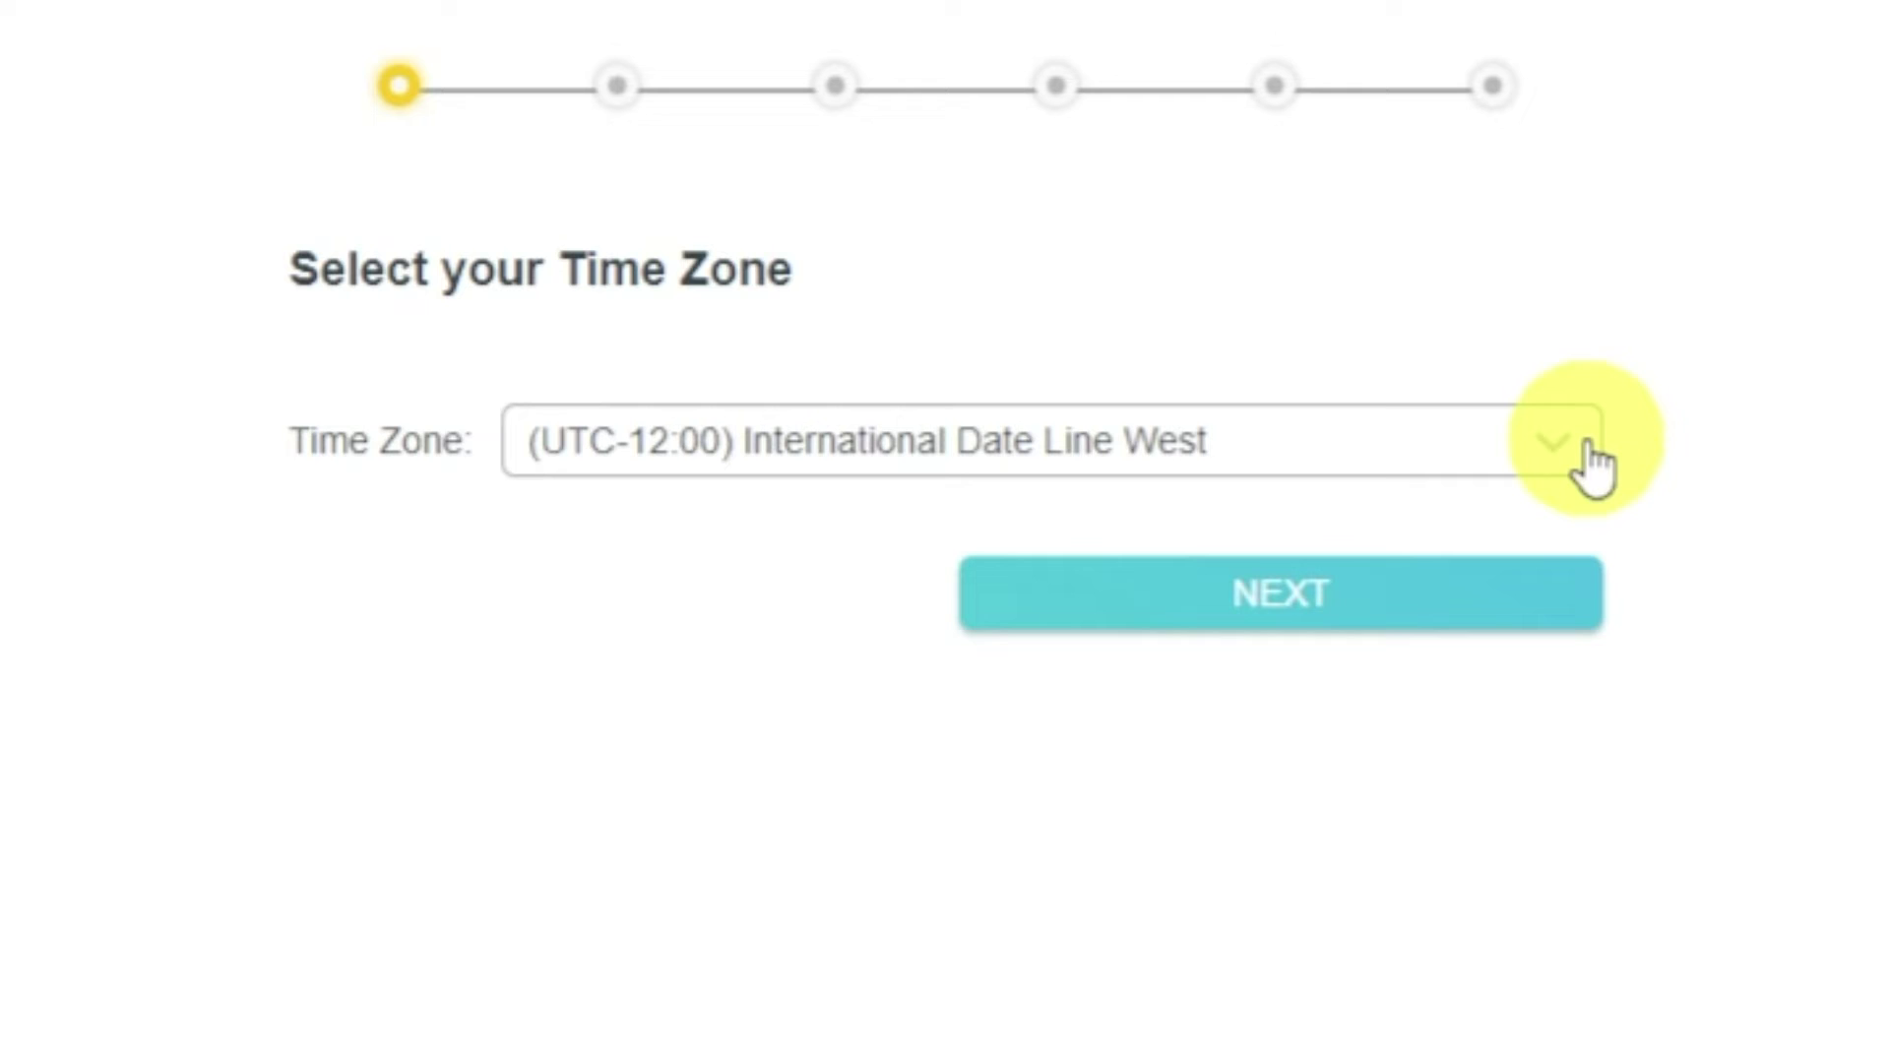
left_click(1524, 596)
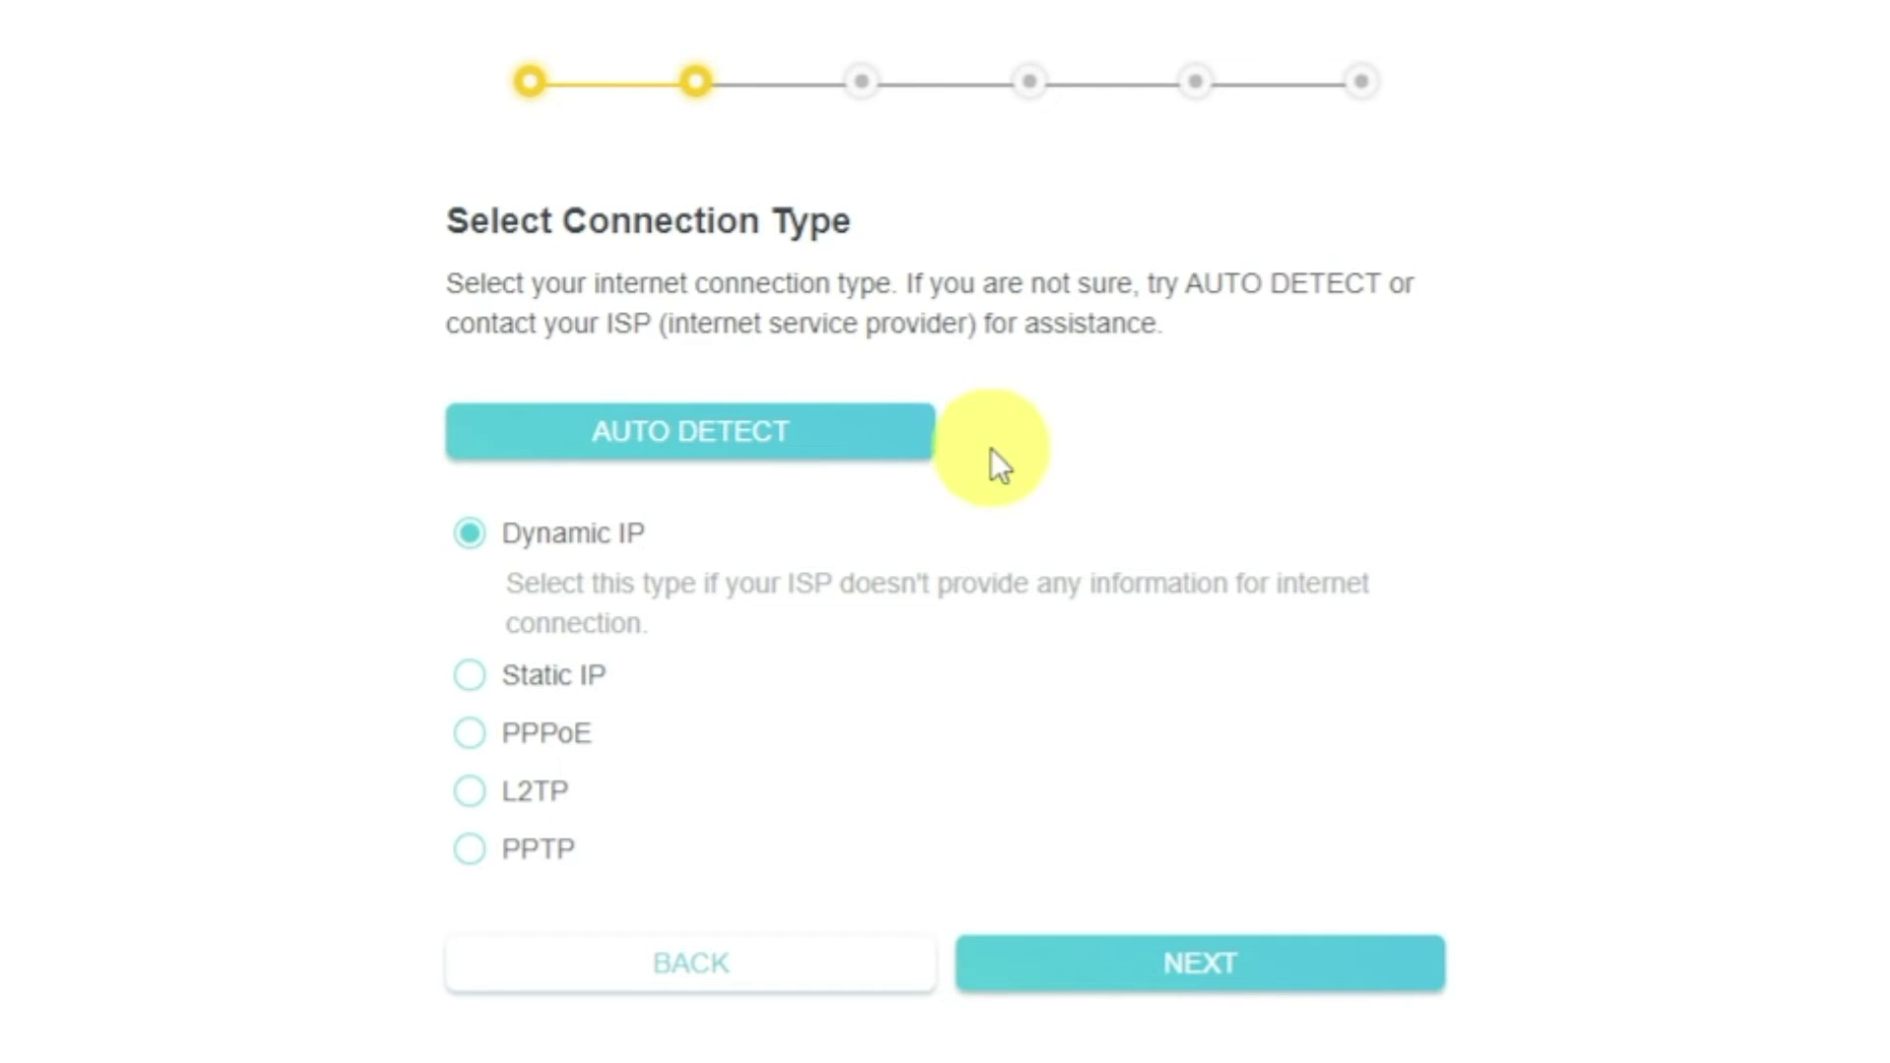
left_click(862, 434)
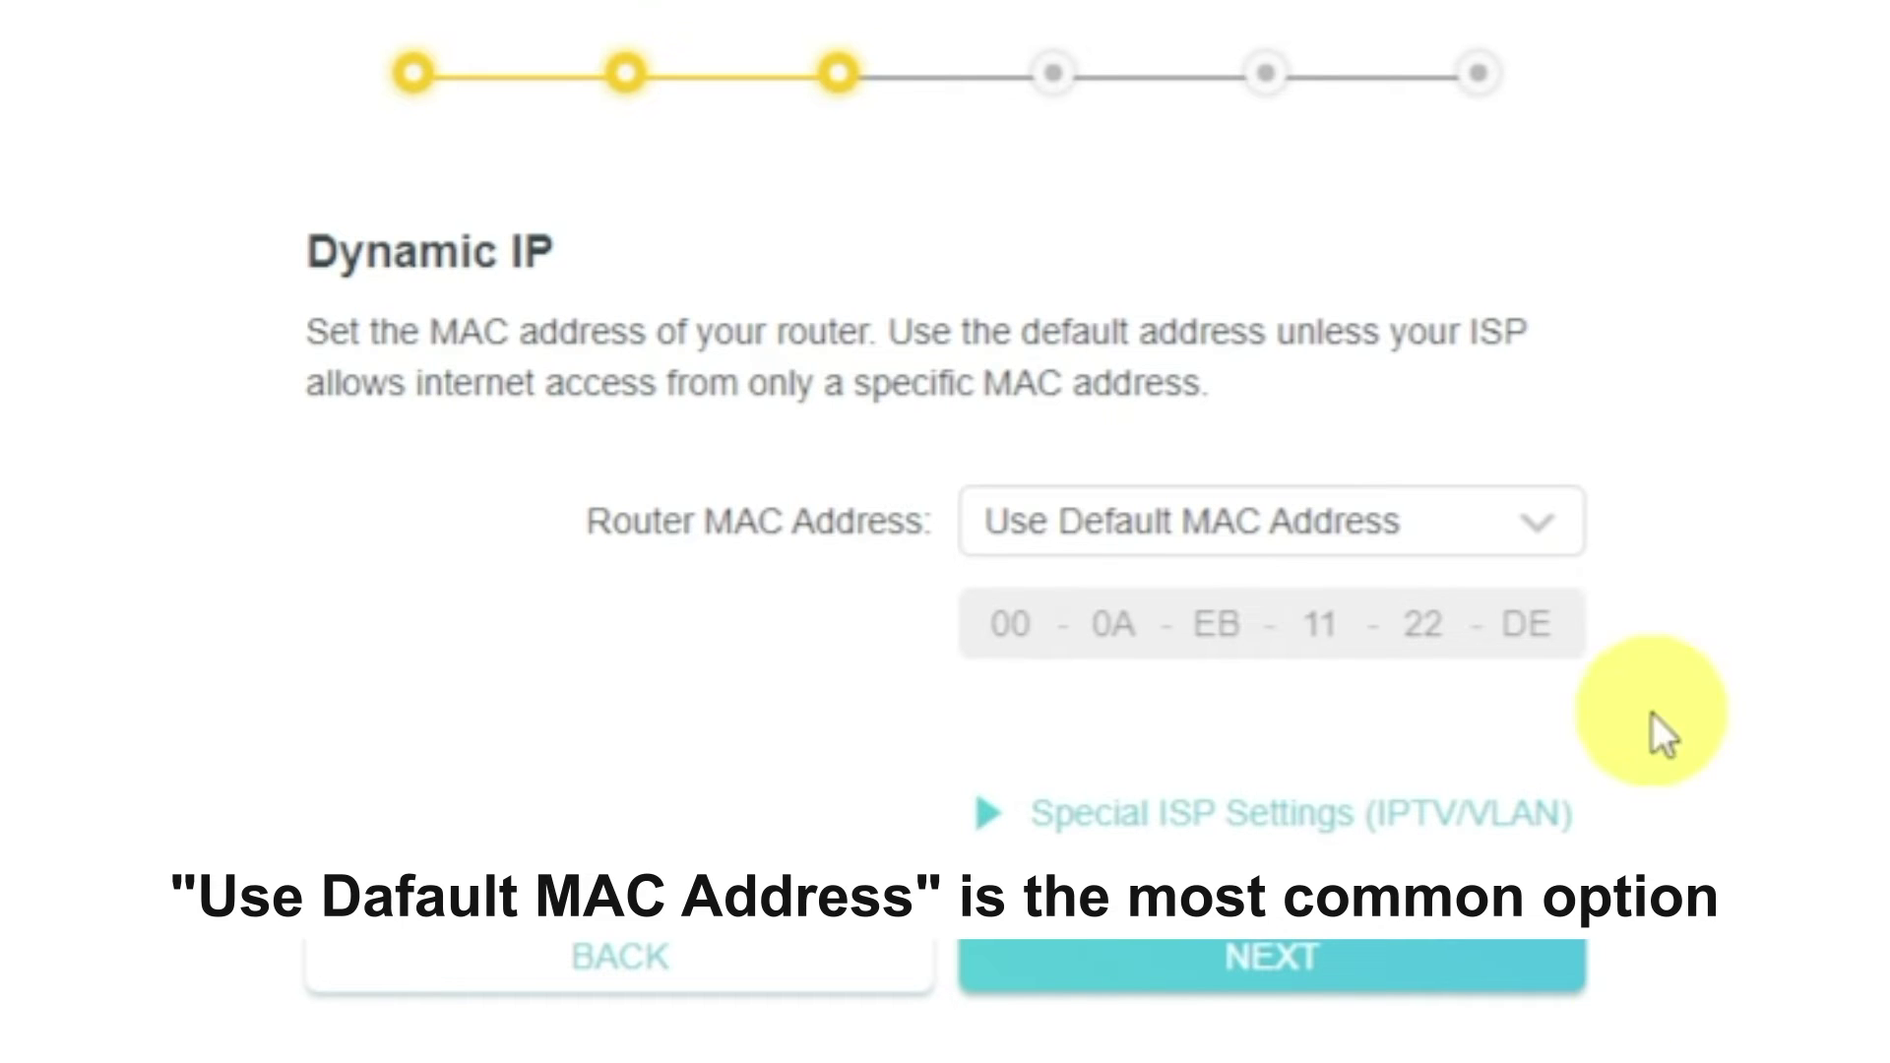
Step: Check the Router MAC Address options, keep the default, and proceed to wireless settings
left_click(1568, 560)
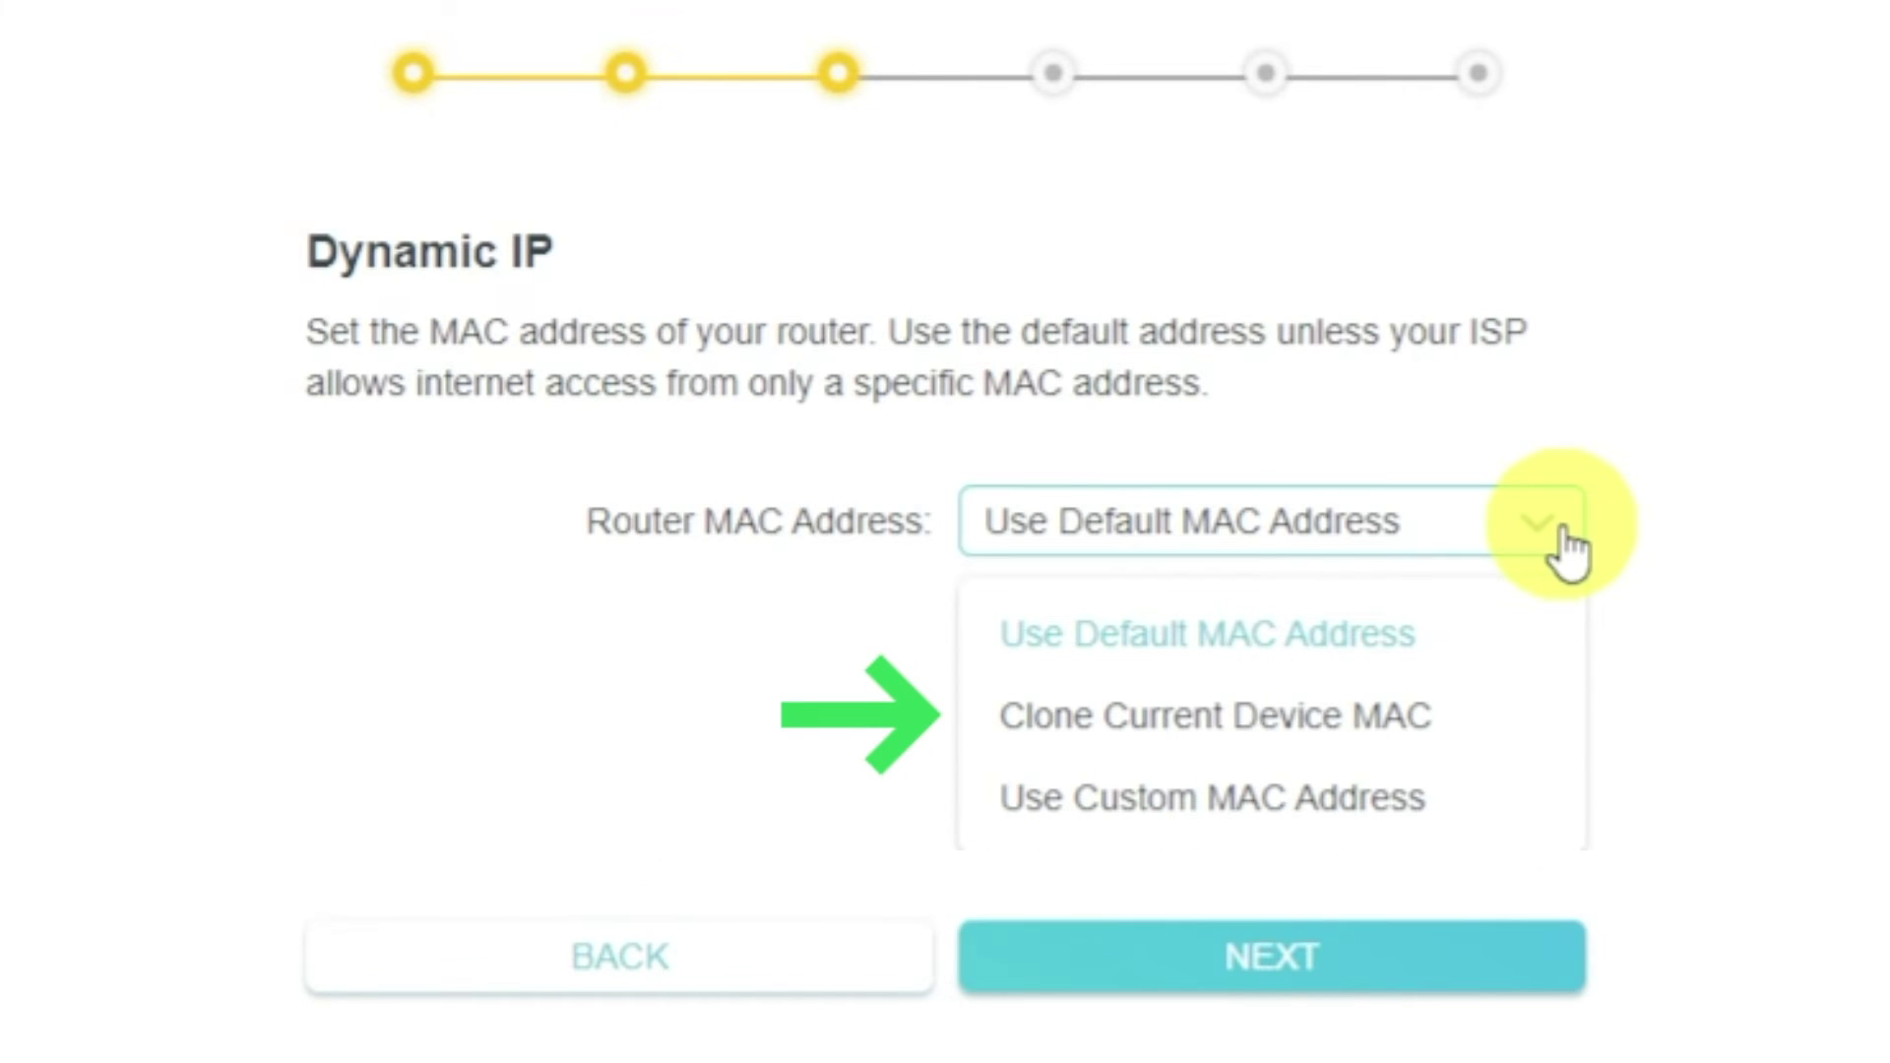
left_click(1565, 547)
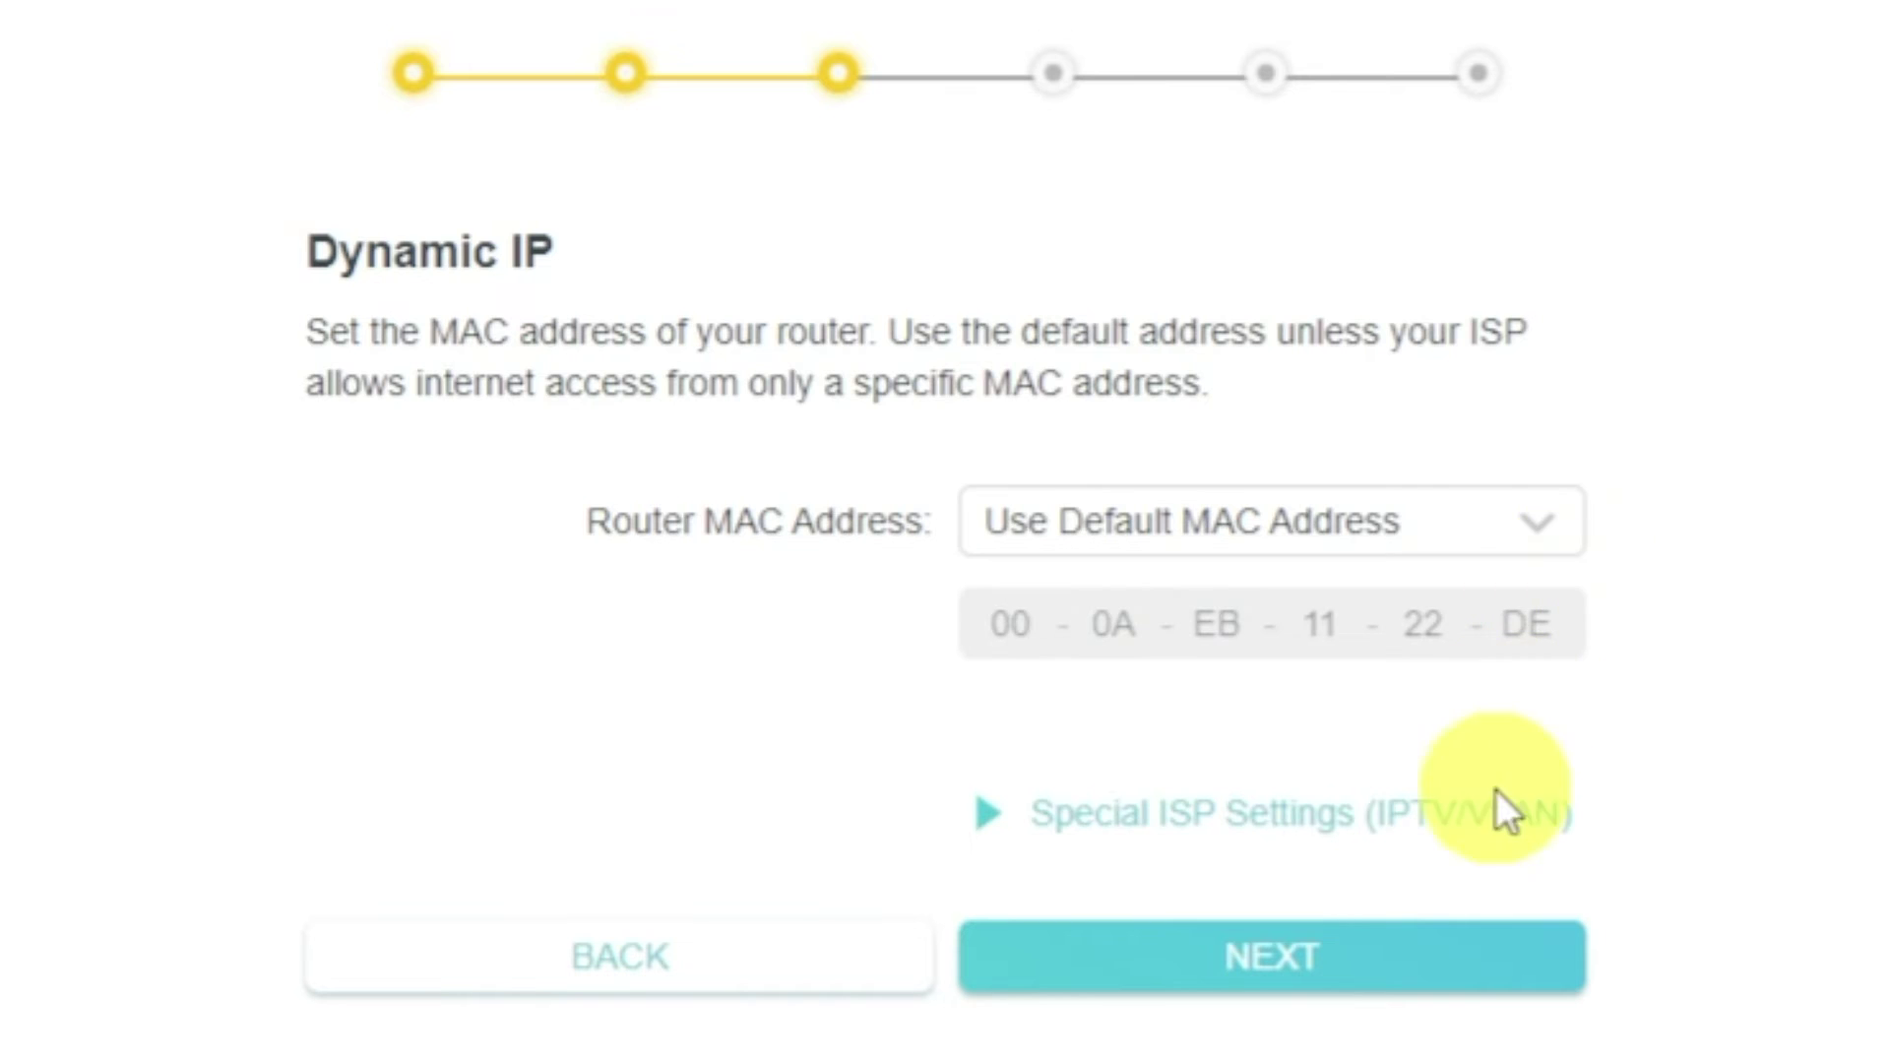
left_click(1487, 955)
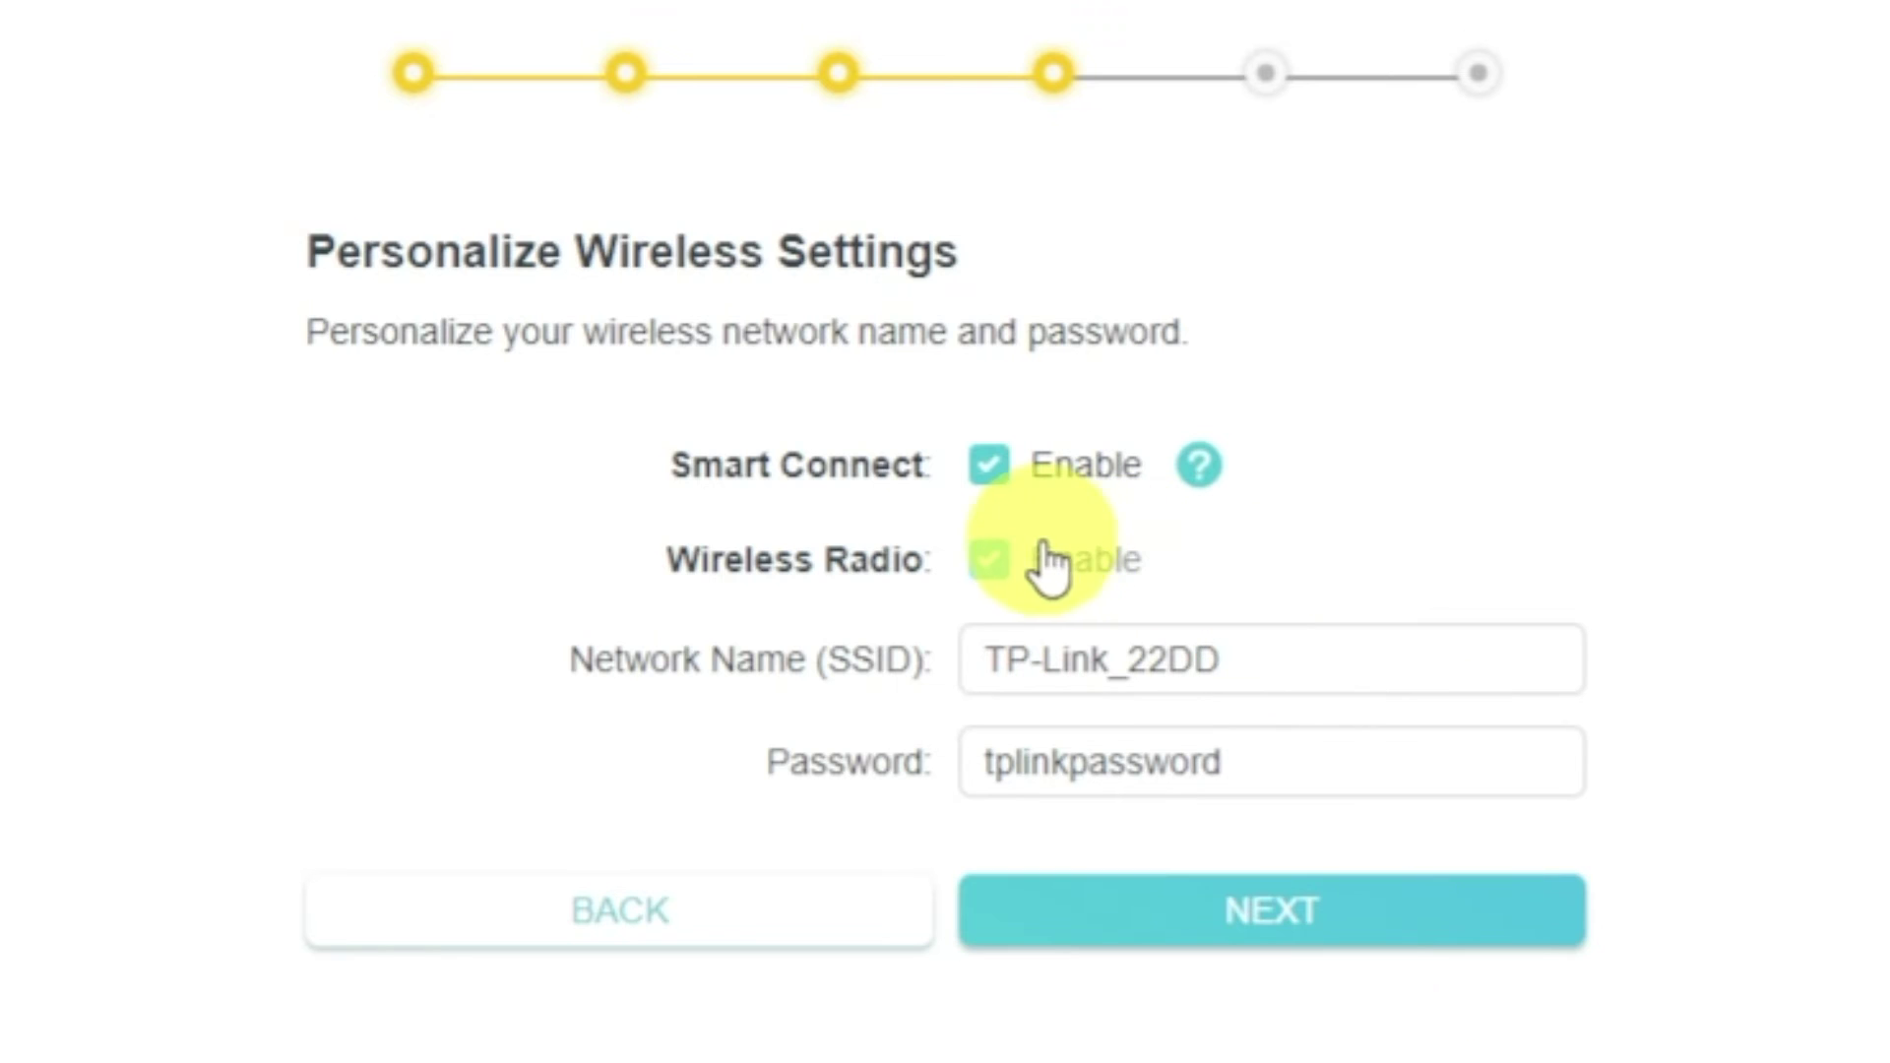
Step: Enable the wireless radio, keeping SSID TP-Link_22DD and its default password
left_click(993, 559)
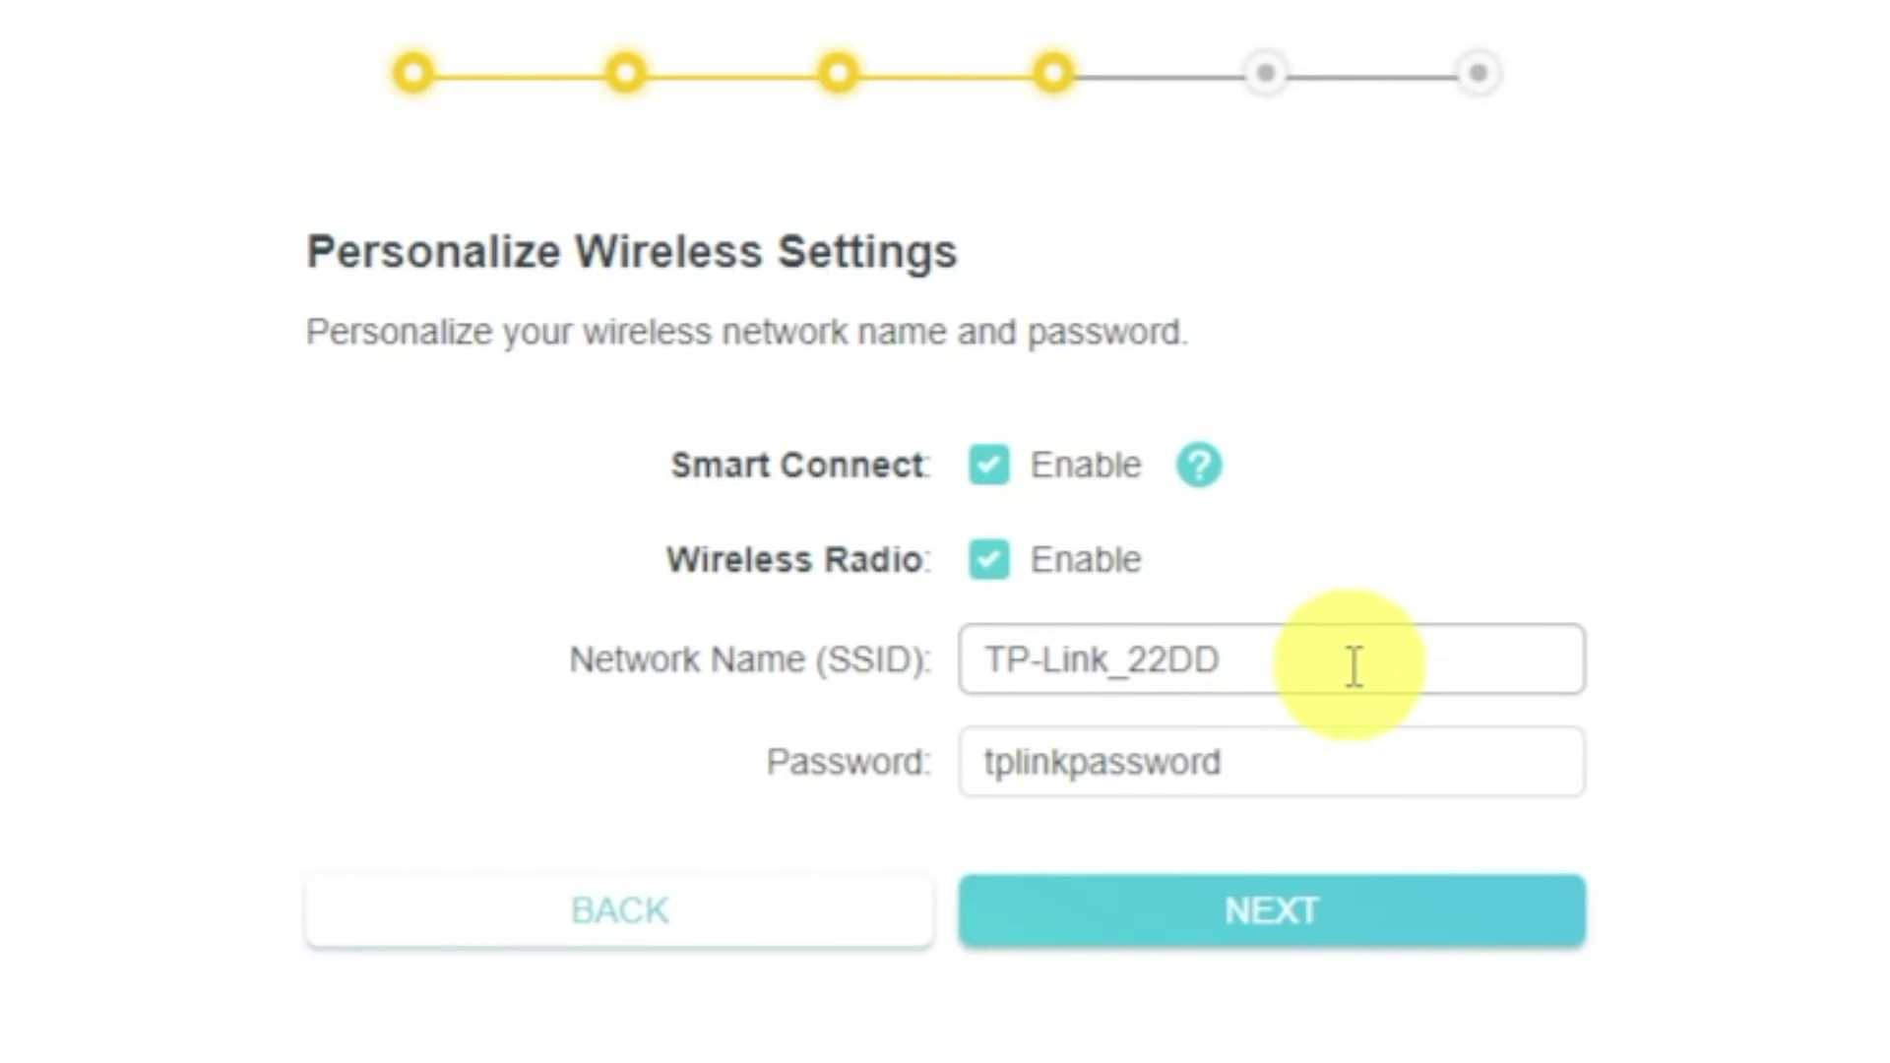
left_click(1355, 667)
left_click(1341, 761)
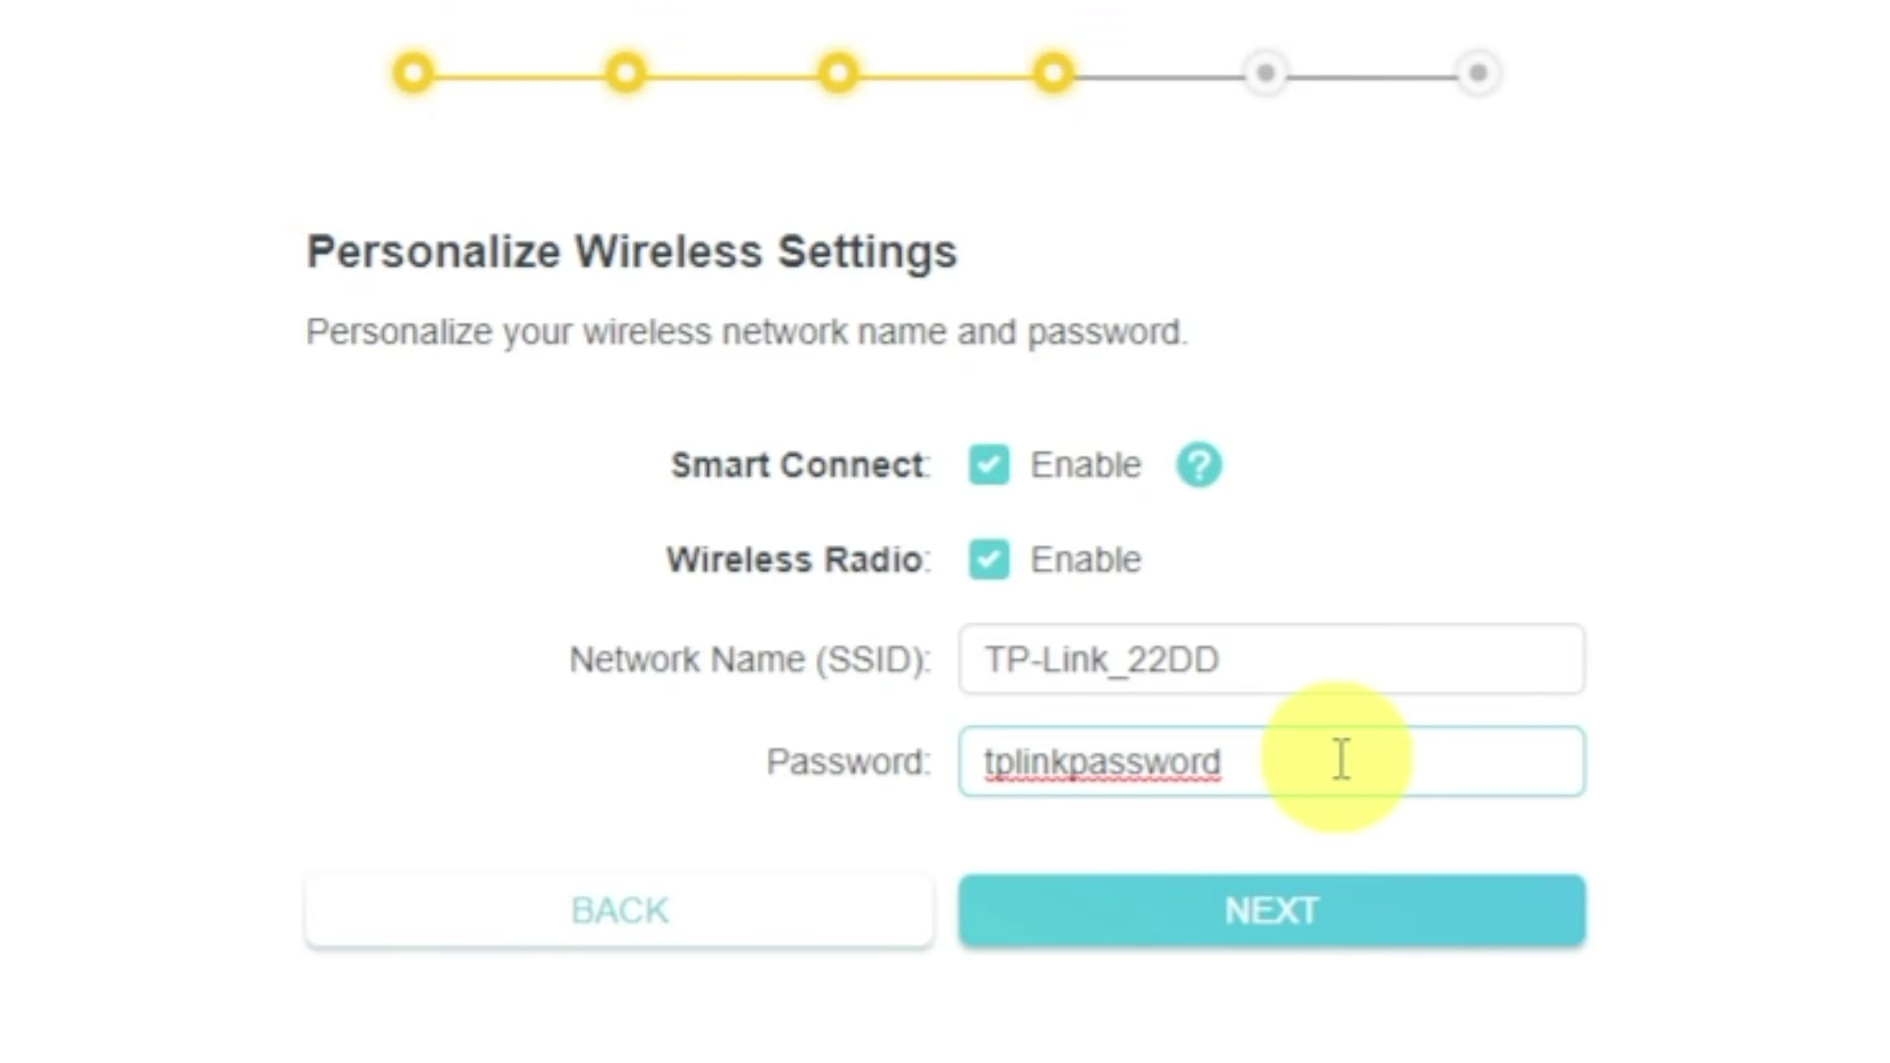
left_click(1345, 910)
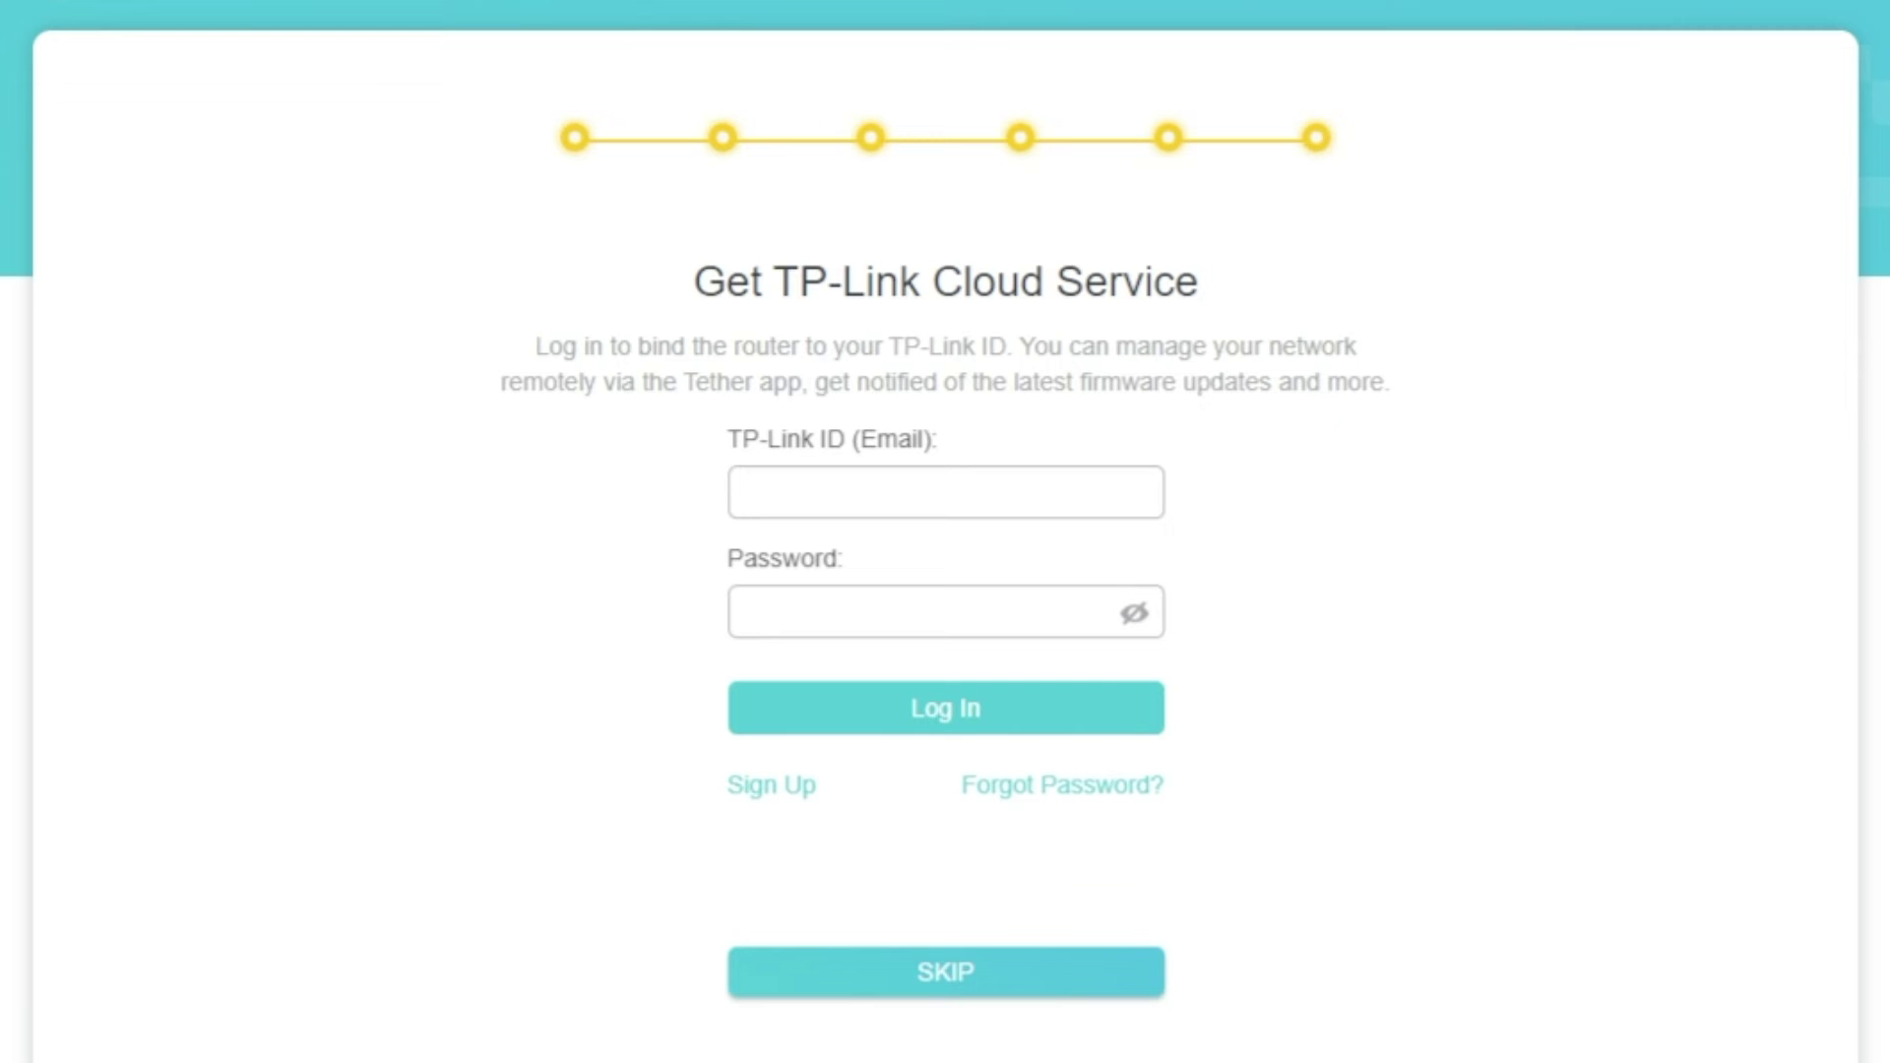
Step: Skip TP-Link Cloud binding and continue past the setup summary
left_click(945, 993)
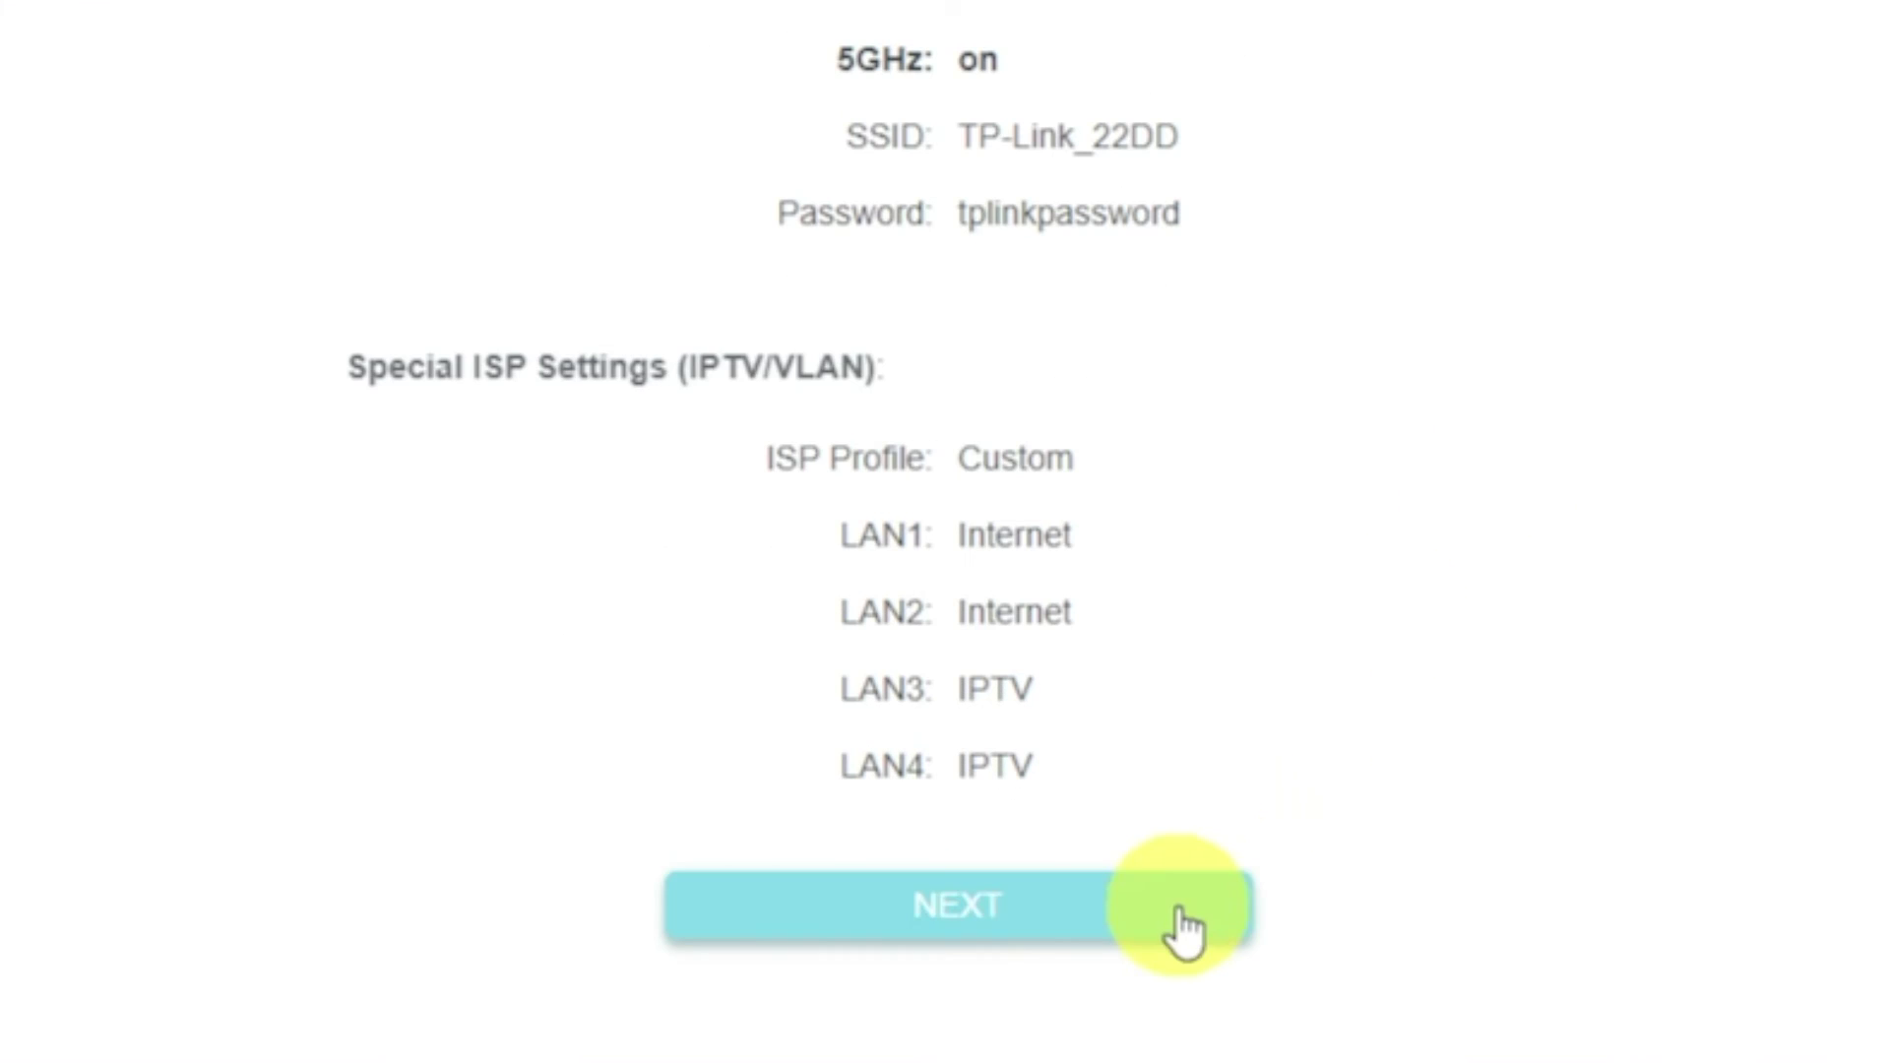
left_click(1174, 908)
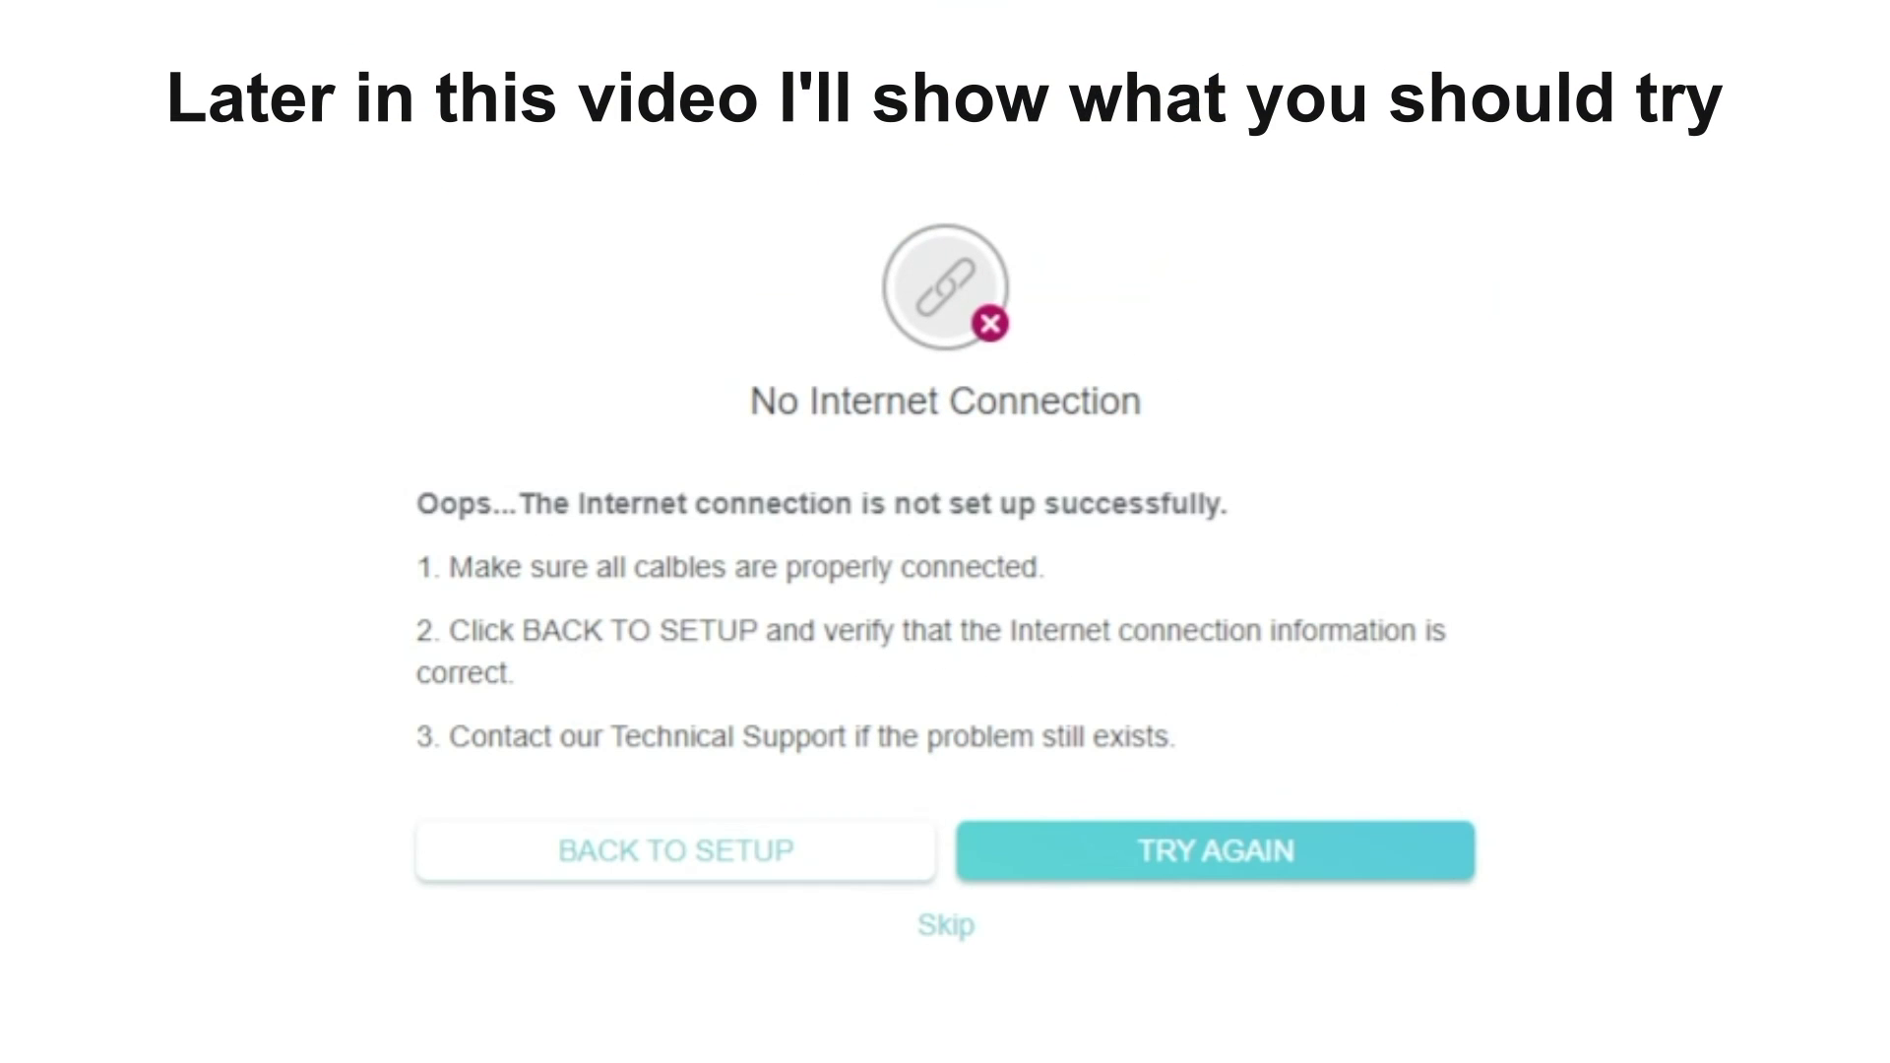
Step: Skip the failed connection check, then reboot the router from Advanced > System > Reboot
left_click(960, 931)
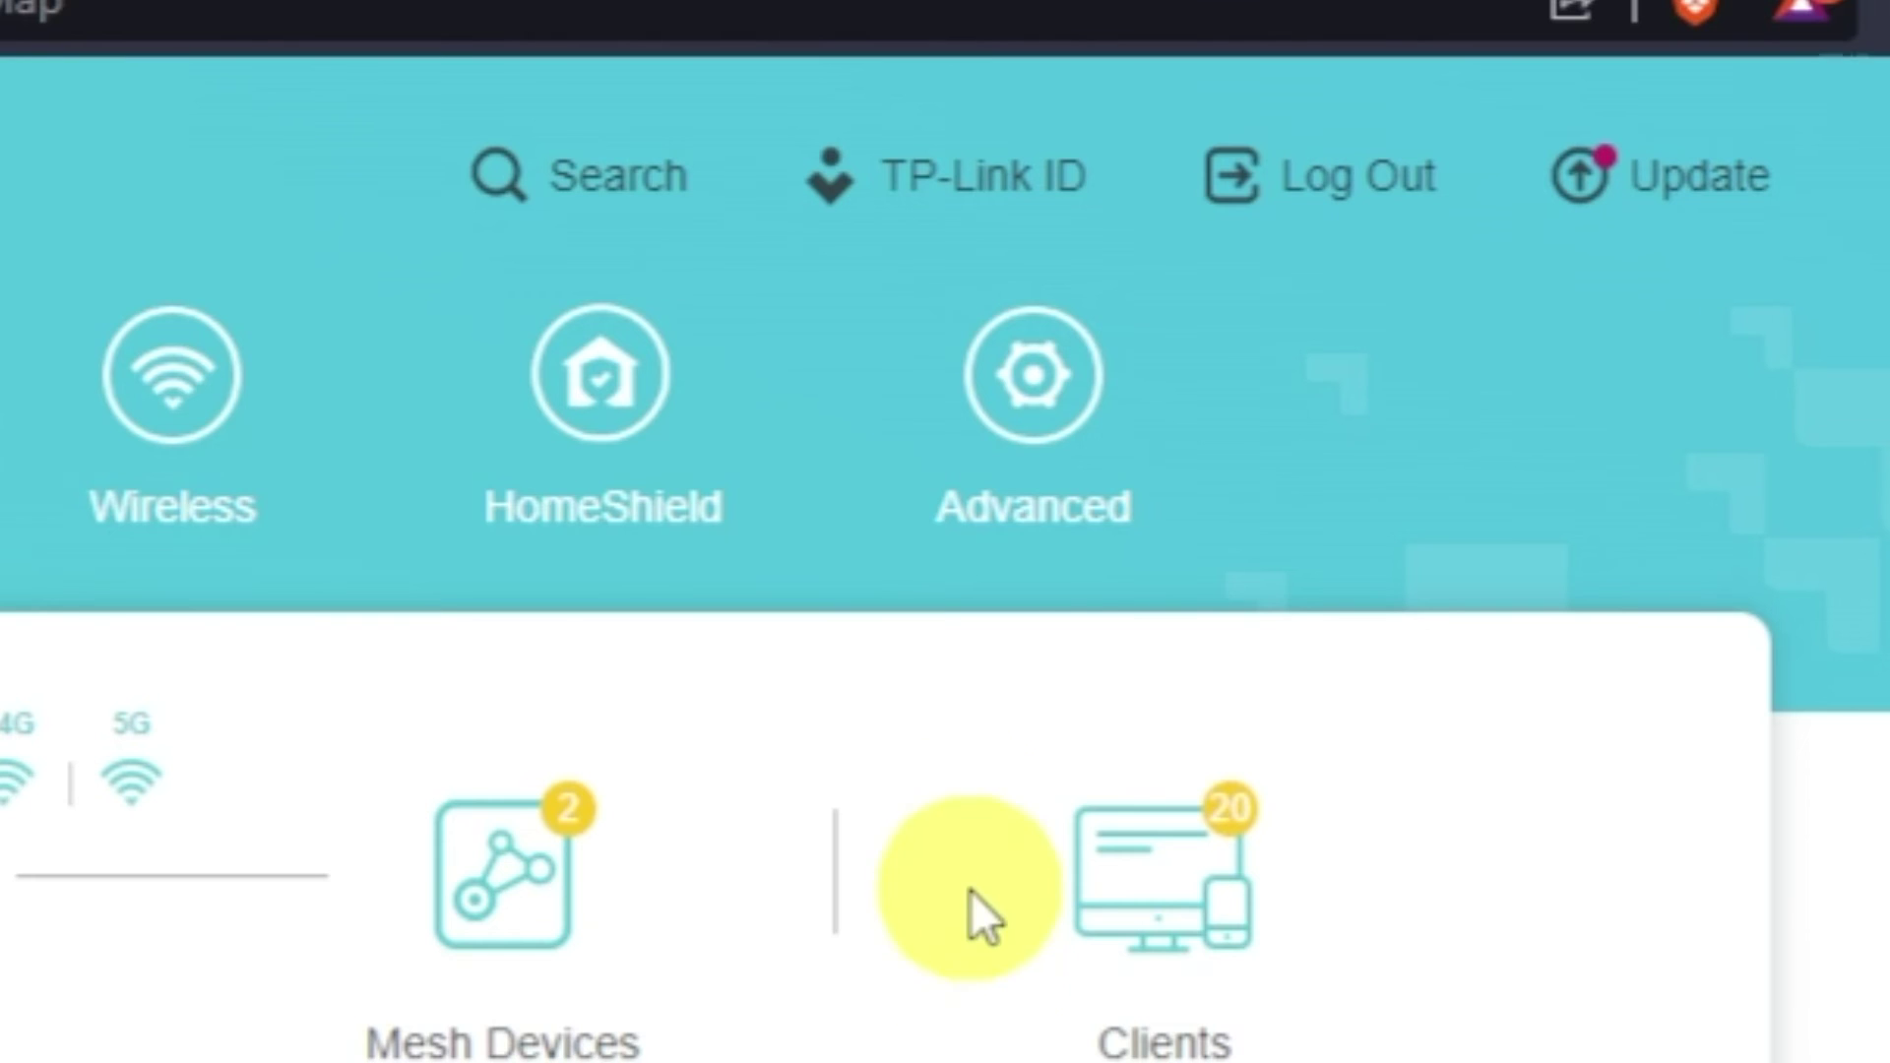
left_click(1000, 522)
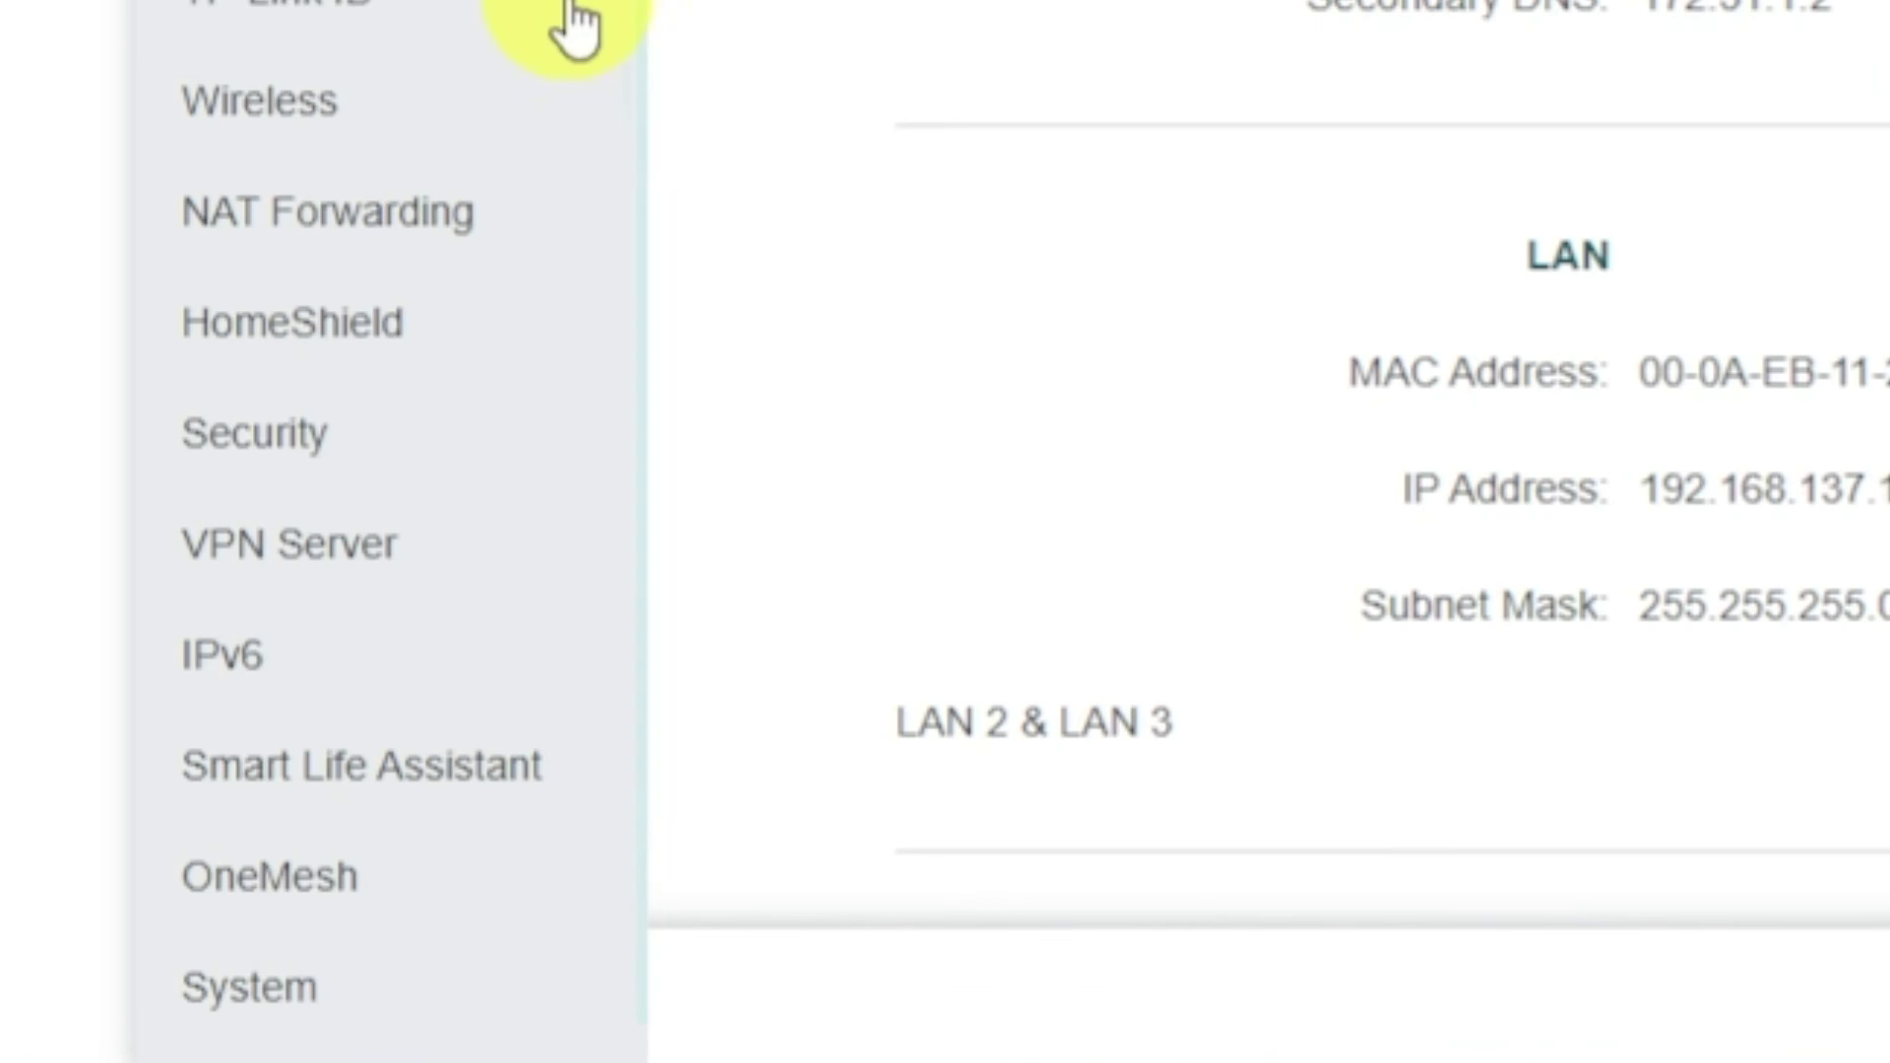
scroll(567, 695, "down", 1)
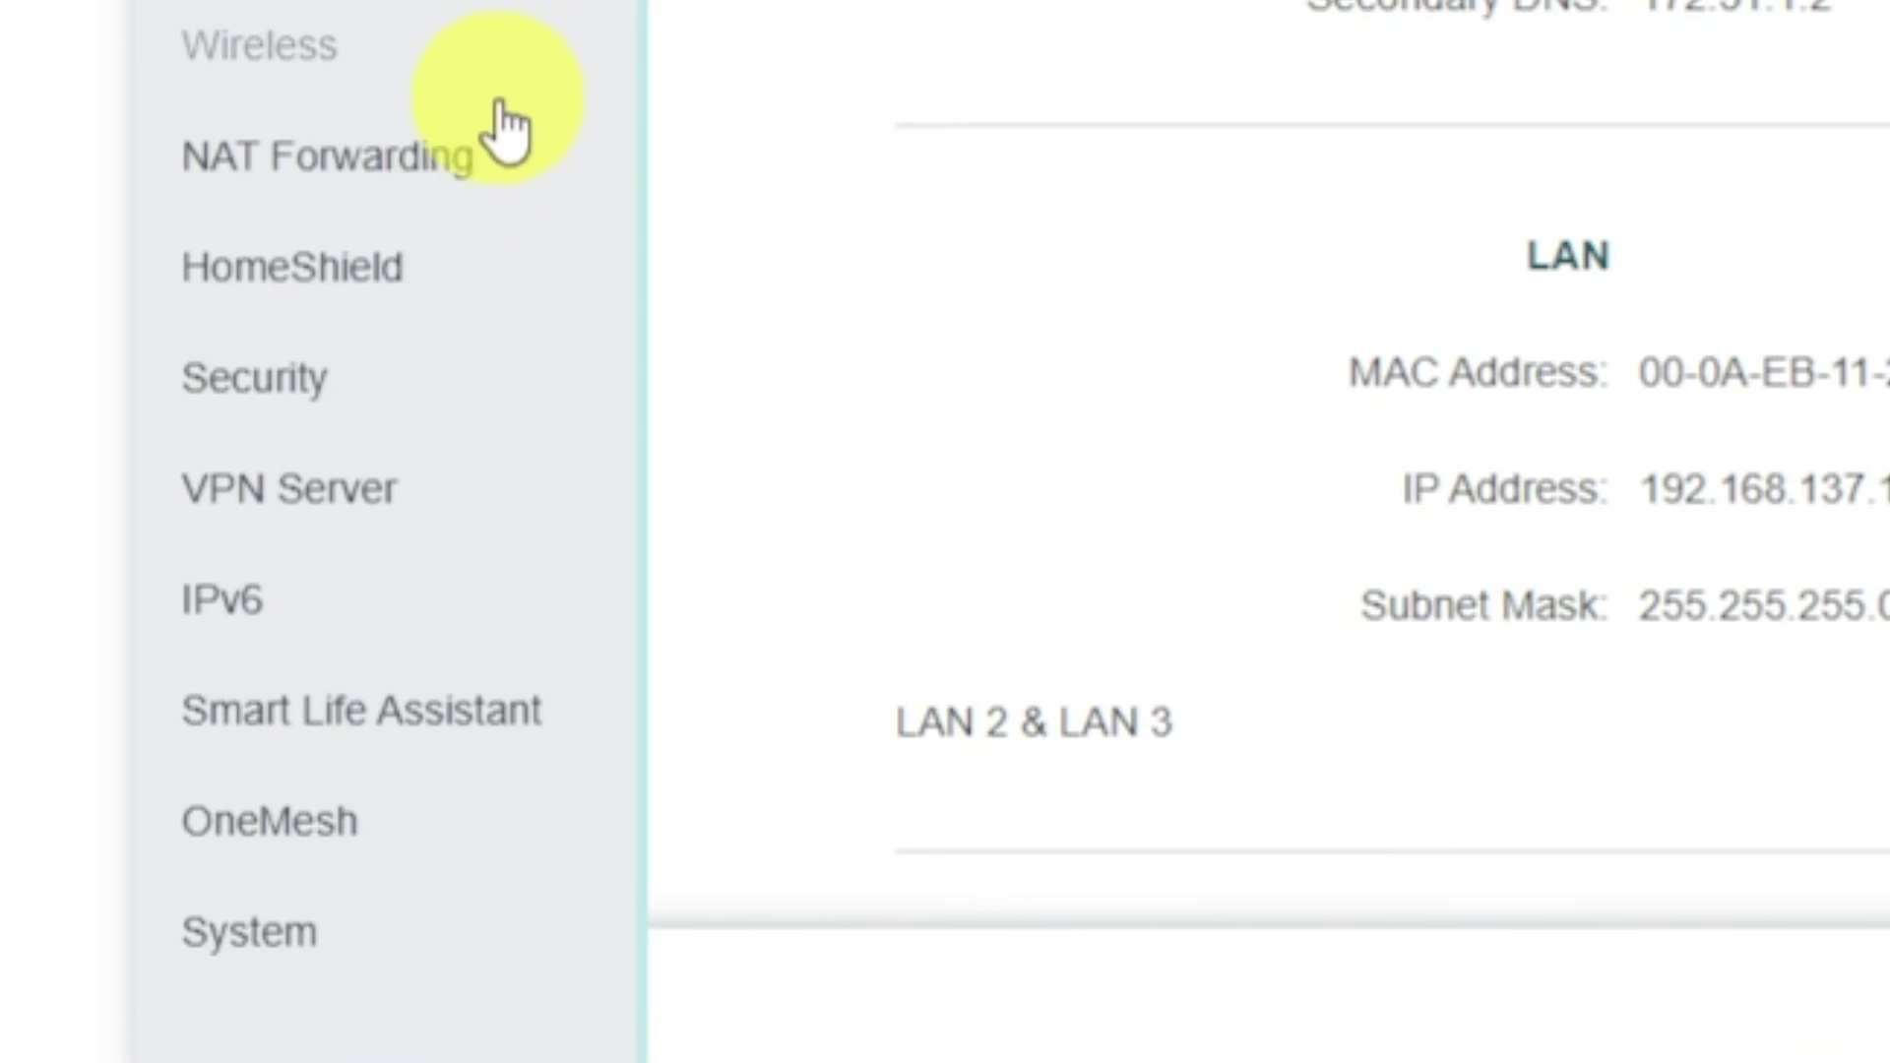
left_click(384, 971)
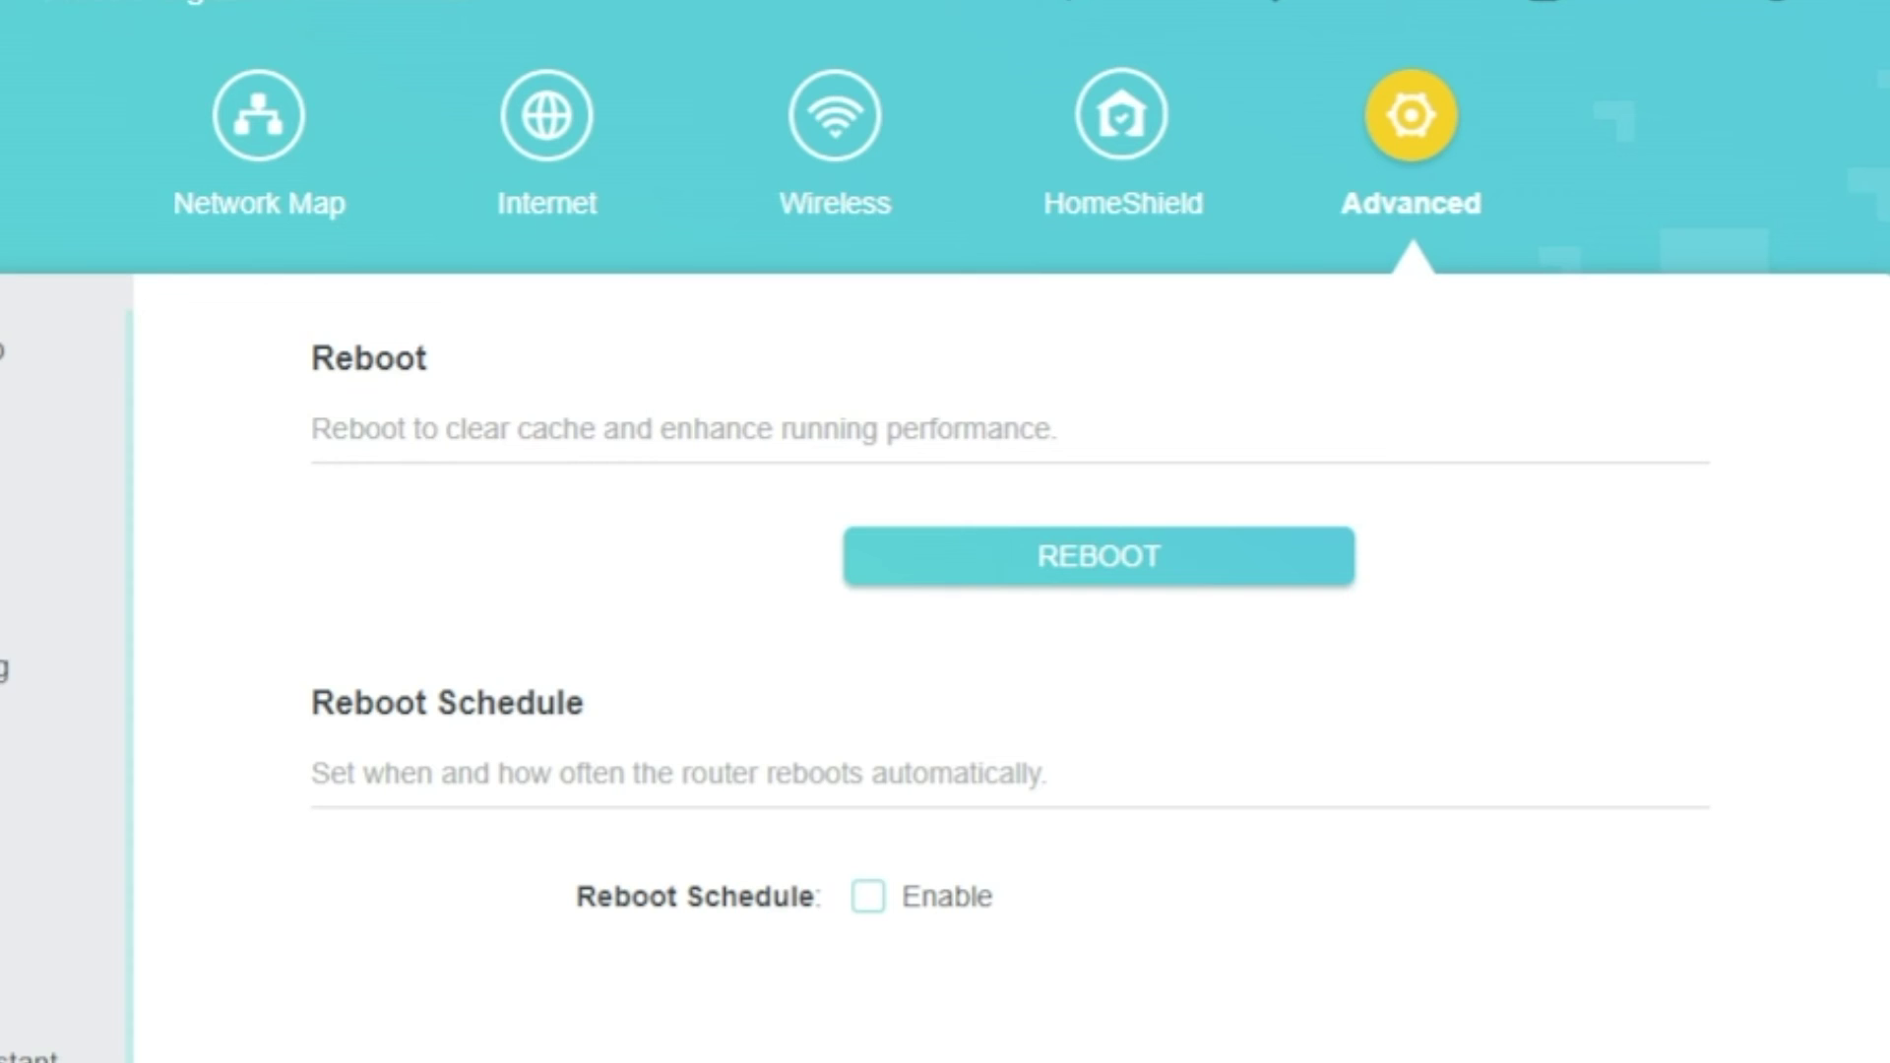
left_click(1020, 573)
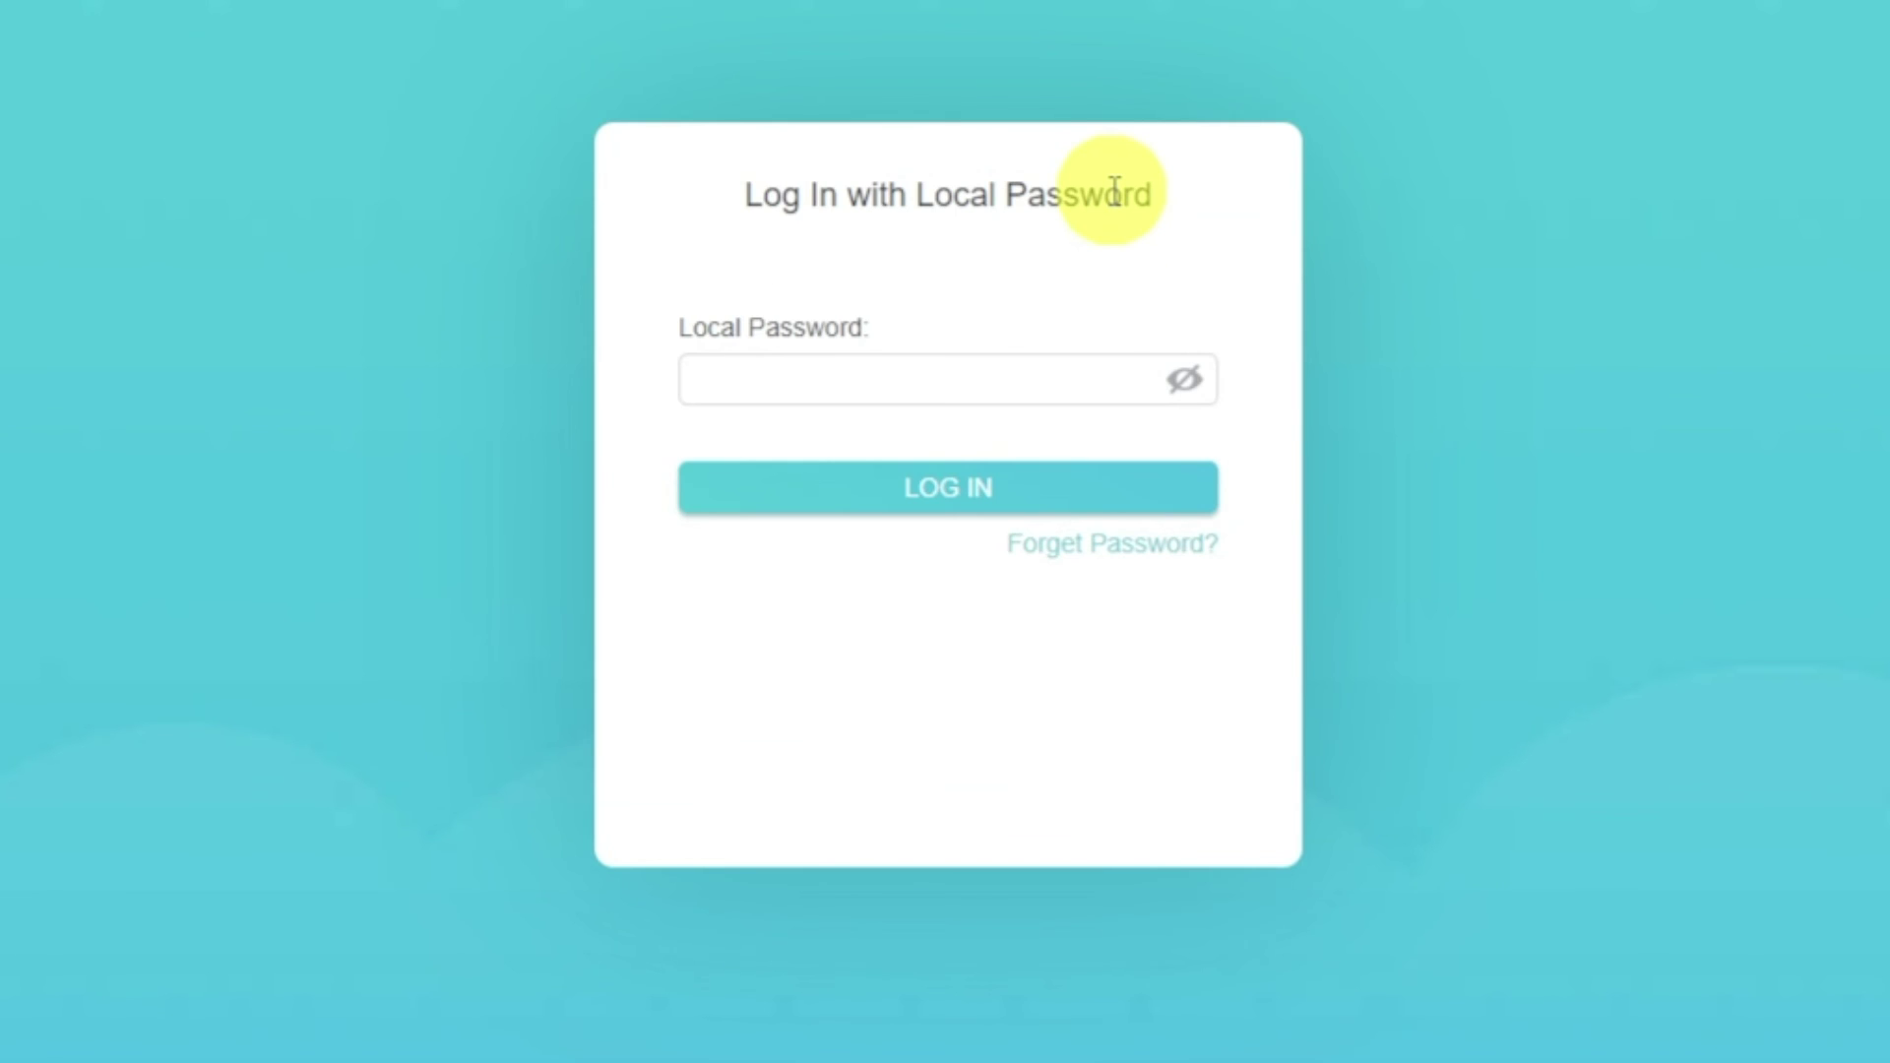
Step: Log back in to the router with the local password
left_click(1041, 390)
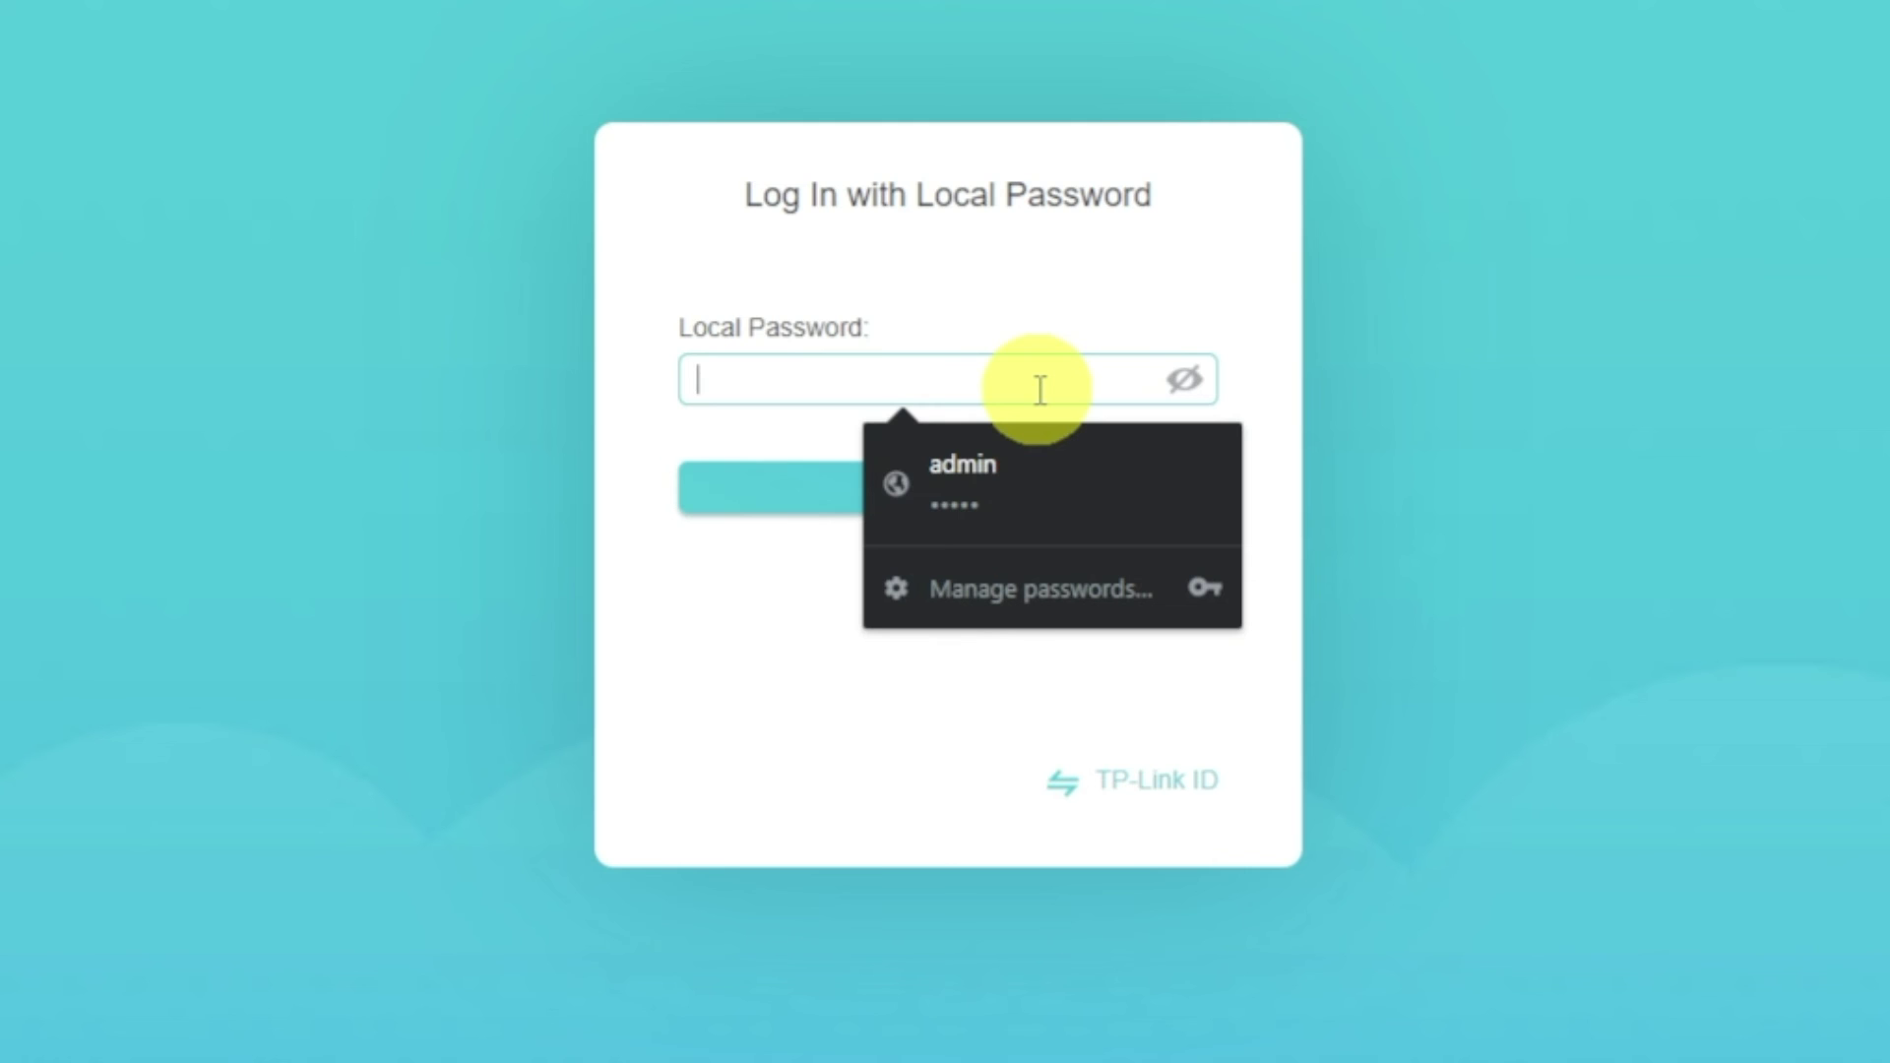
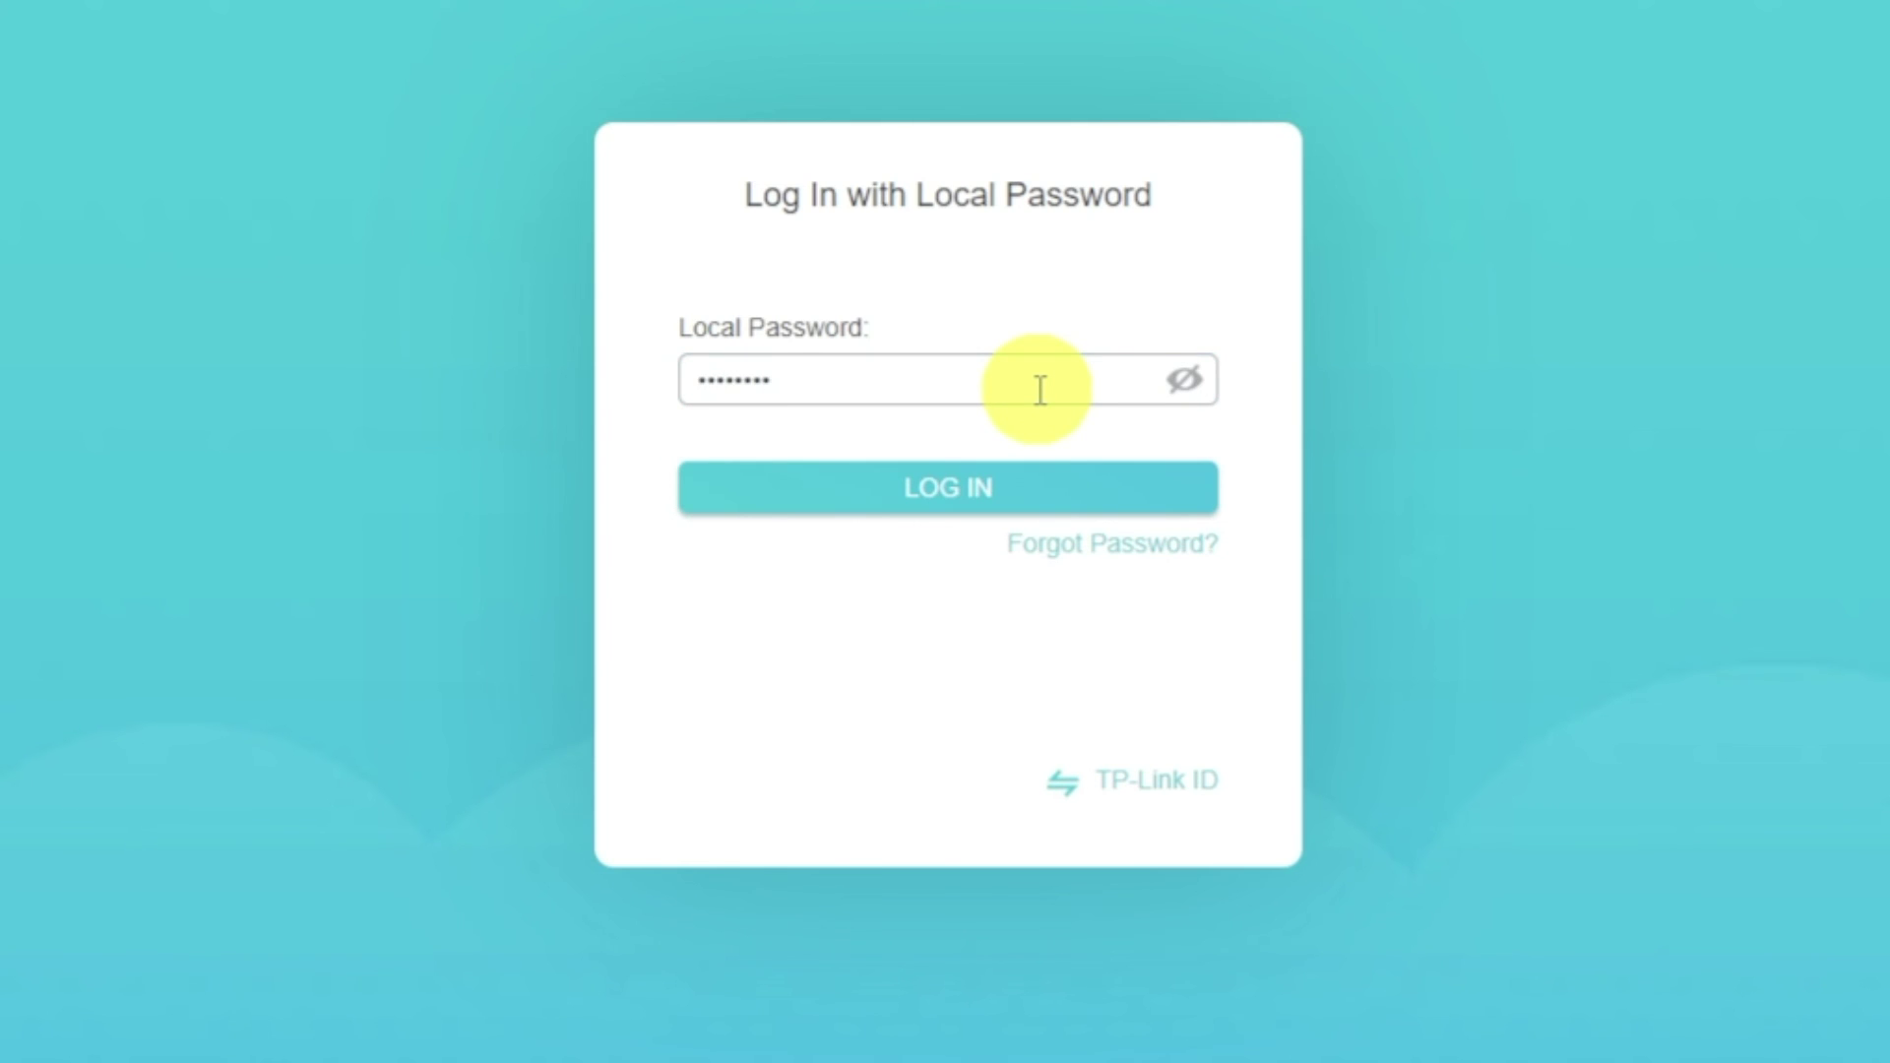
left_click(997, 492)
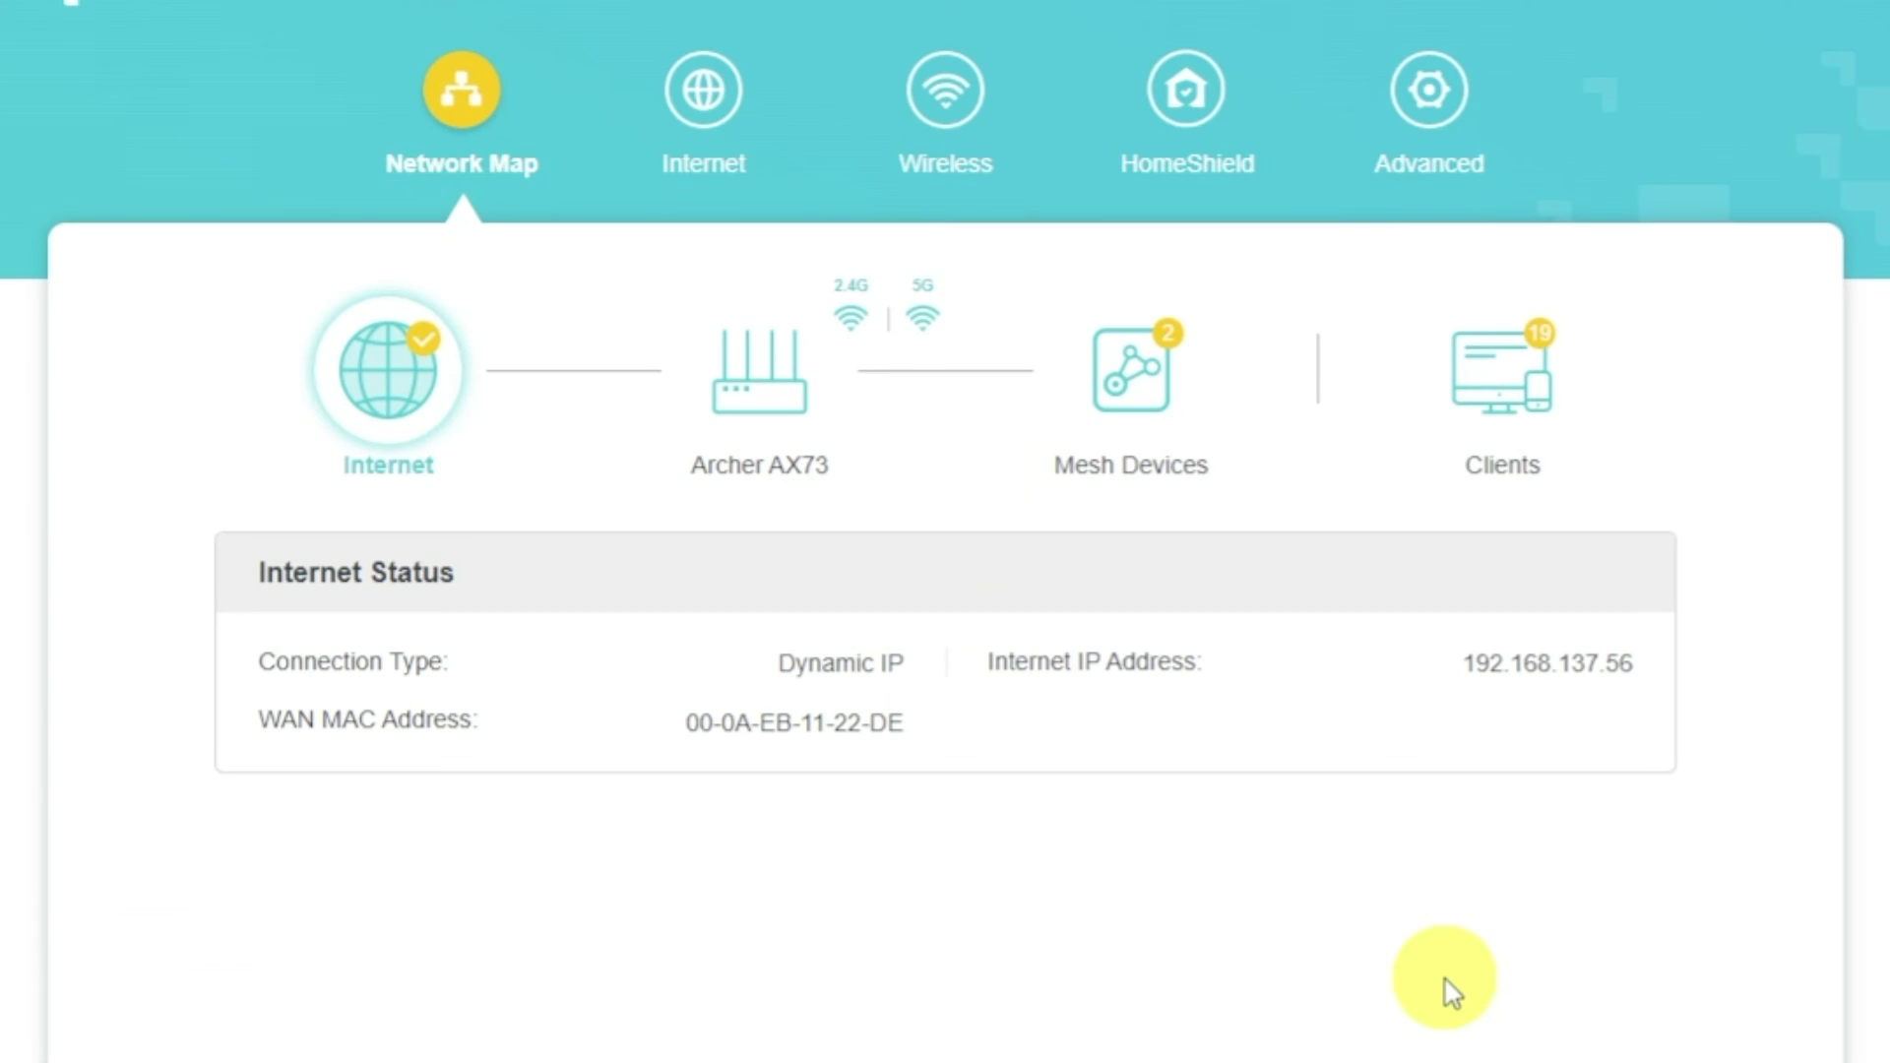
Step: Set Router MAC Address to Clone Current Device MAC under Internet and save
left_click(735, 139)
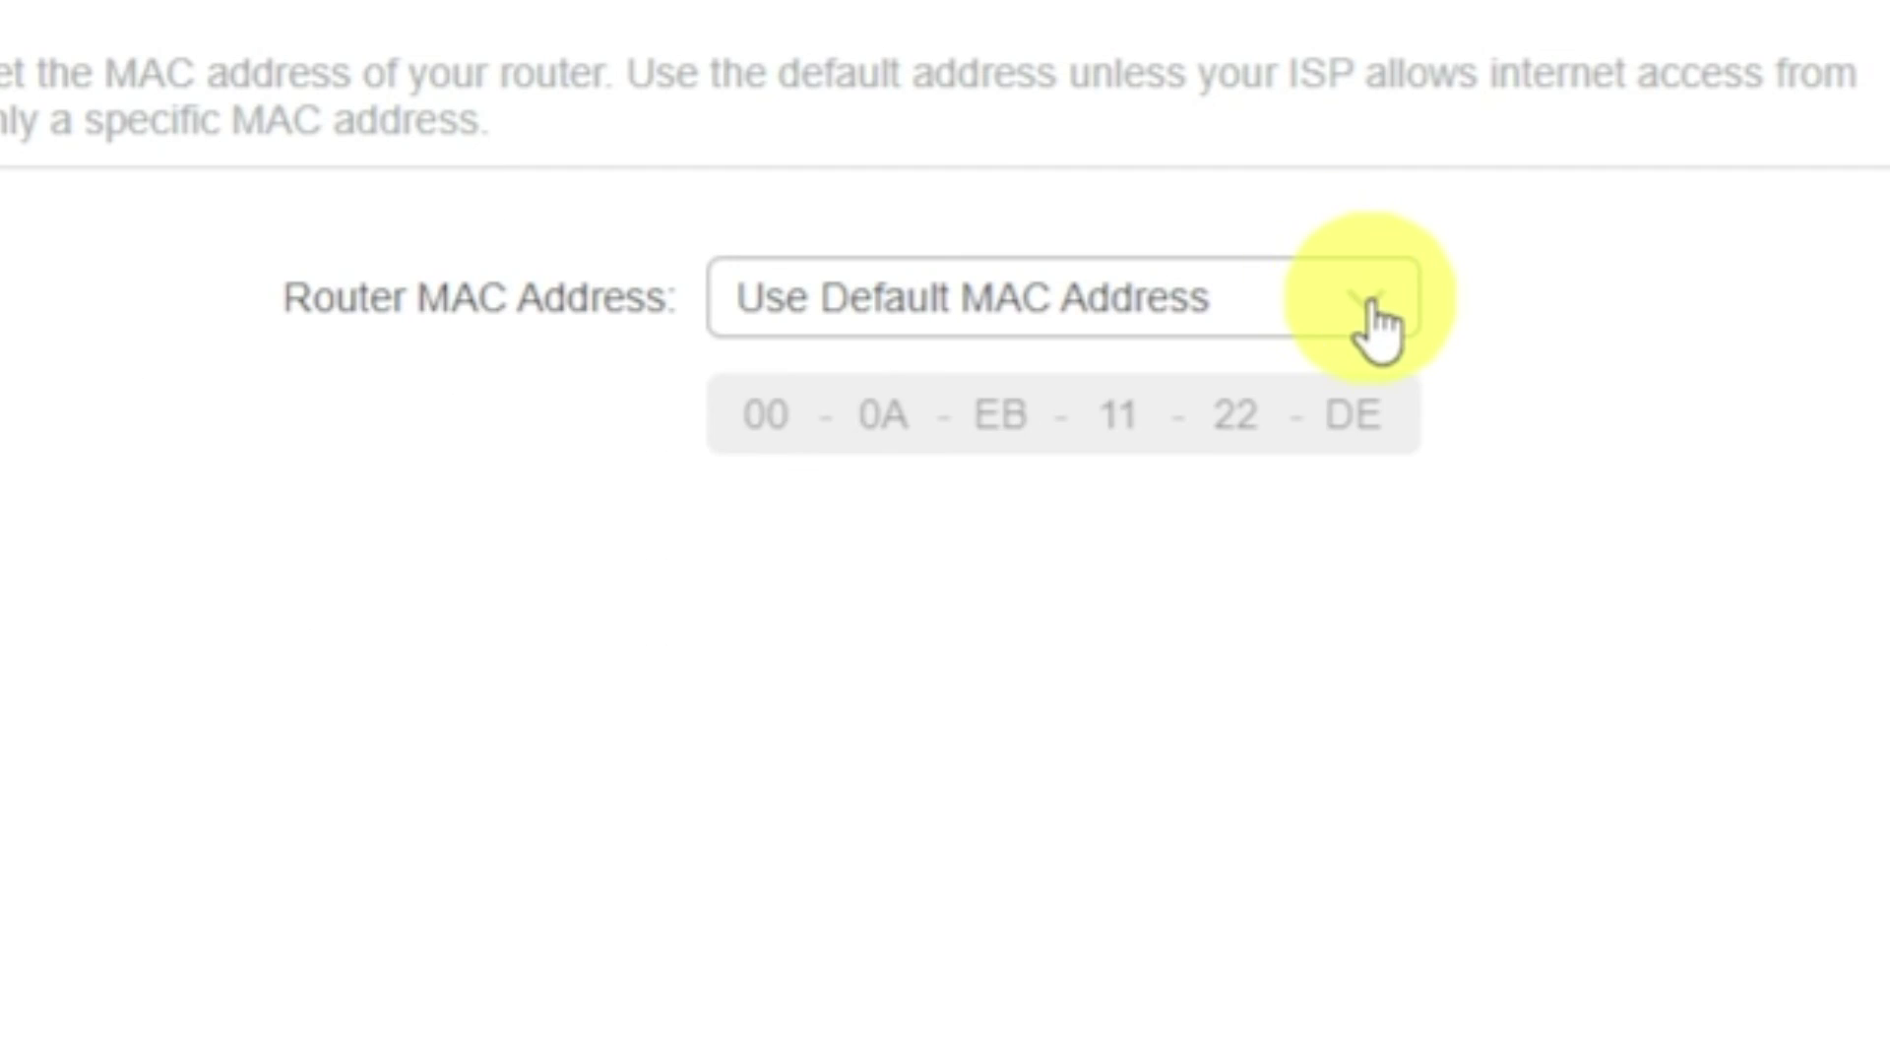
left_click(1198, 822)
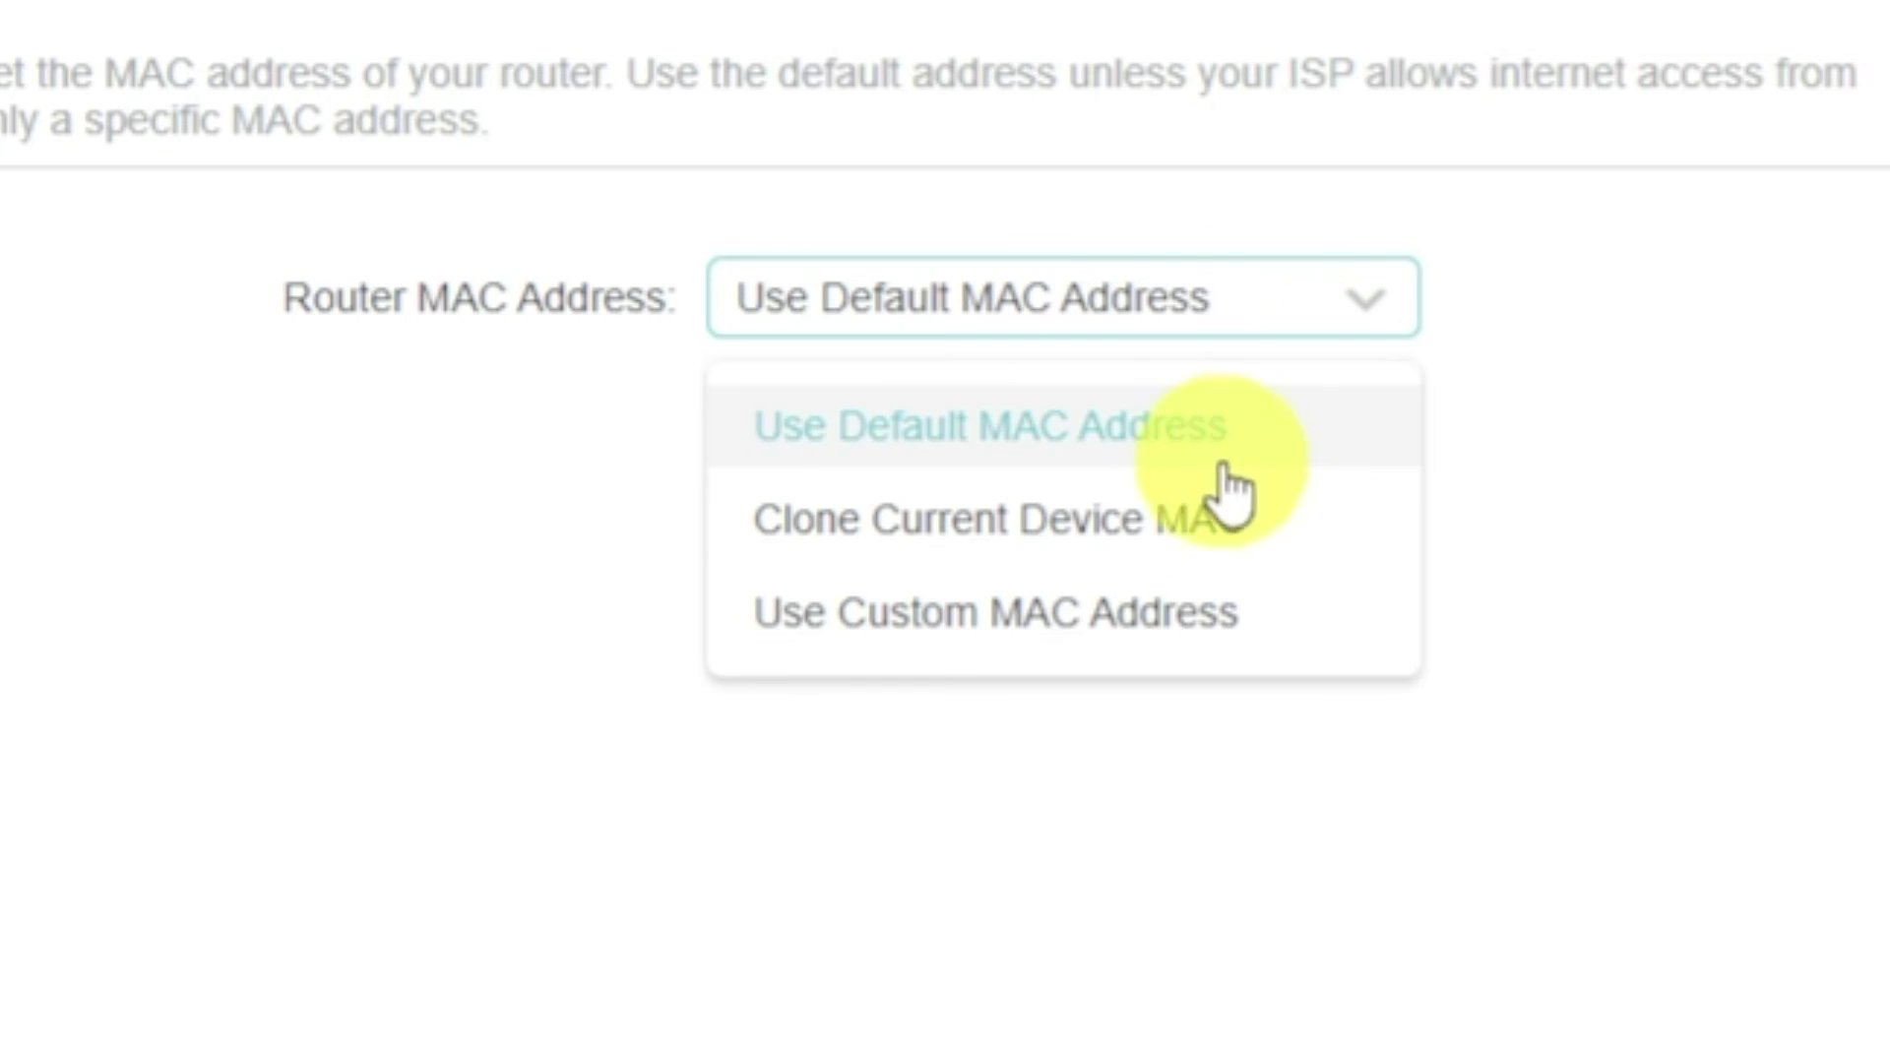
left_click(1192, 520)
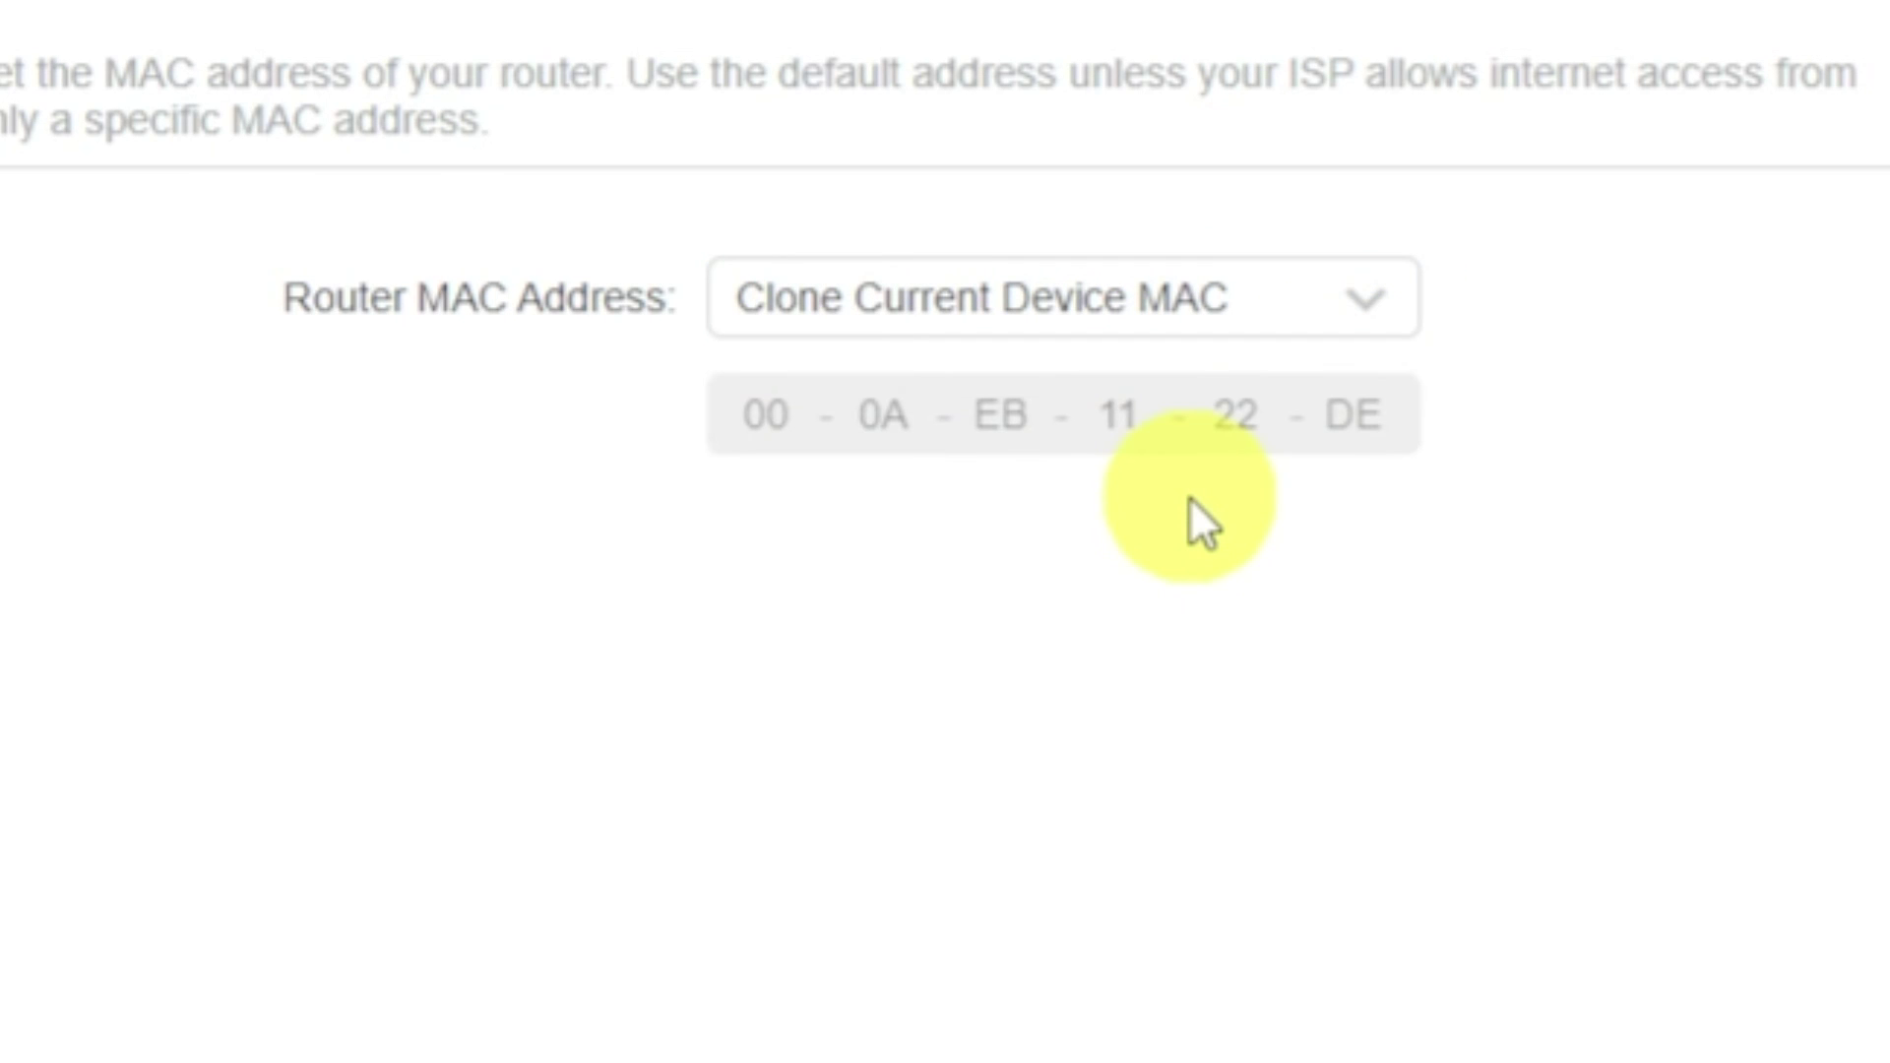
left_click(1622, 1014)
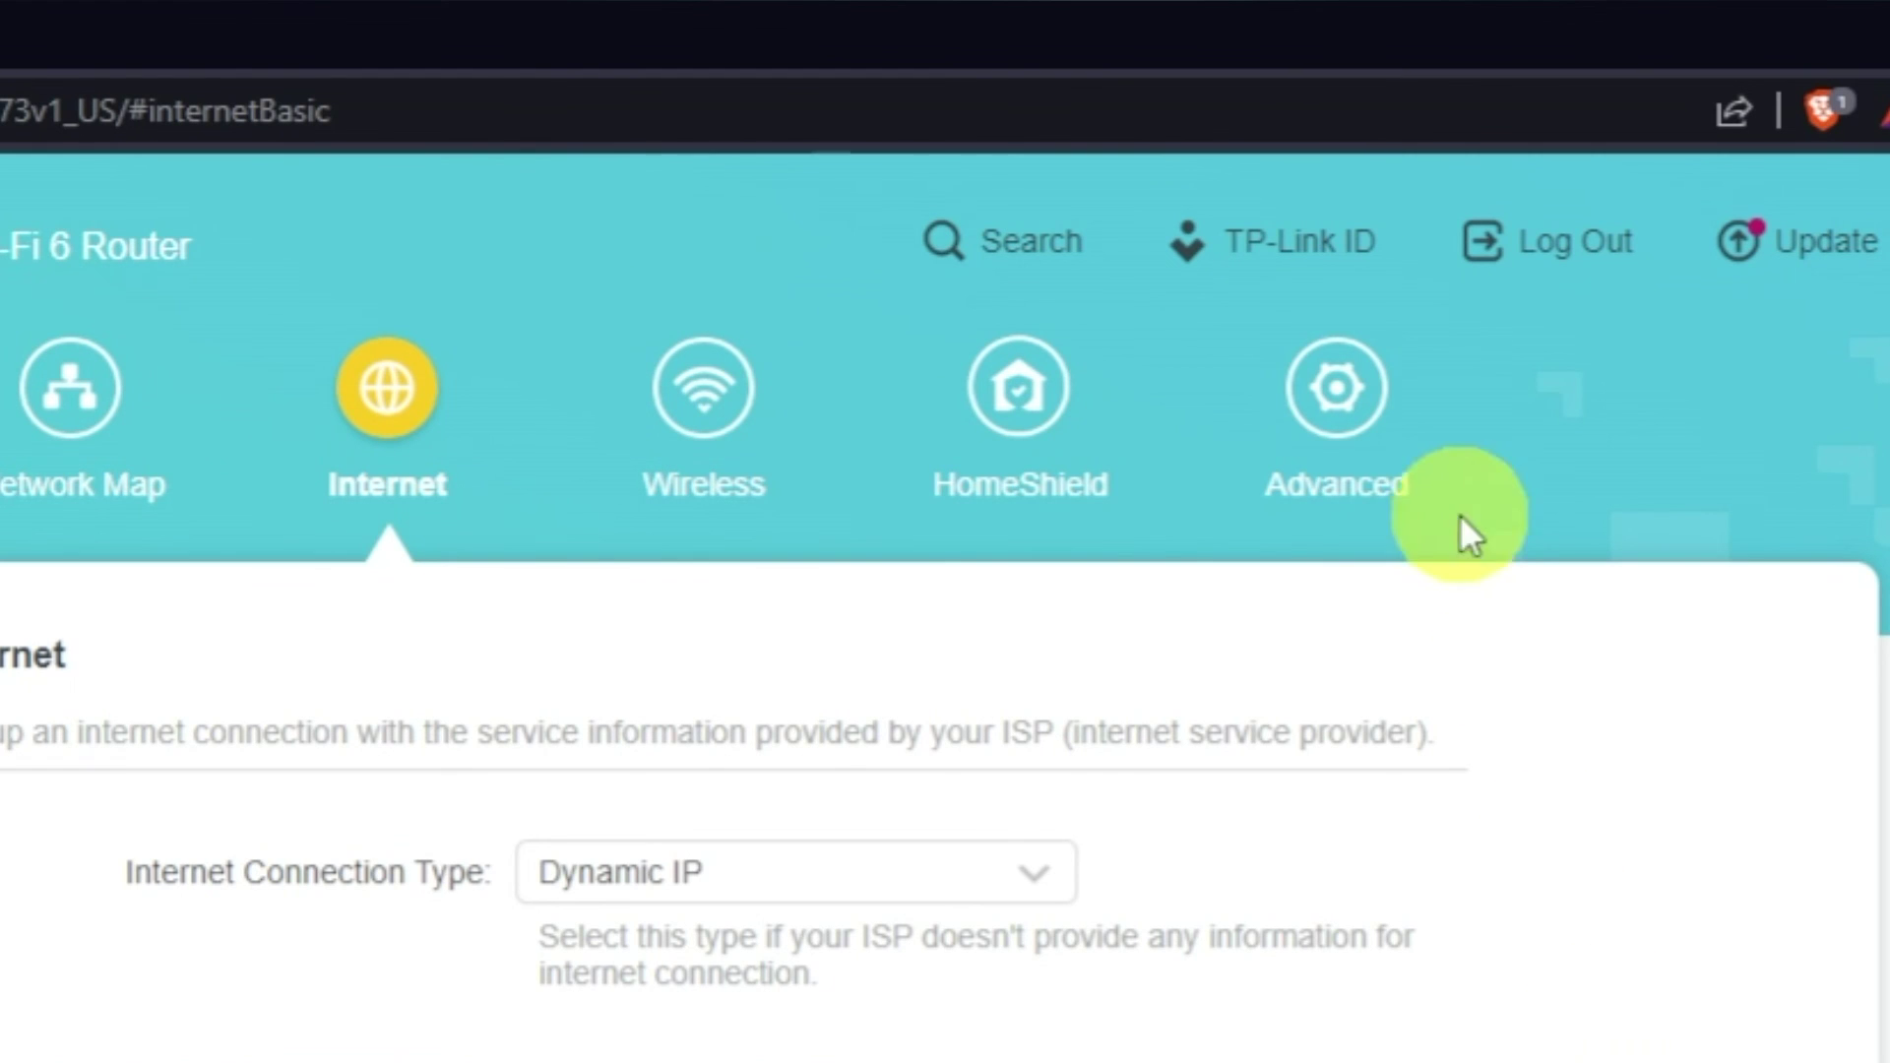
Step: Reboot the router a second time from Advanced > System > Reboot
left_click(1386, 418)
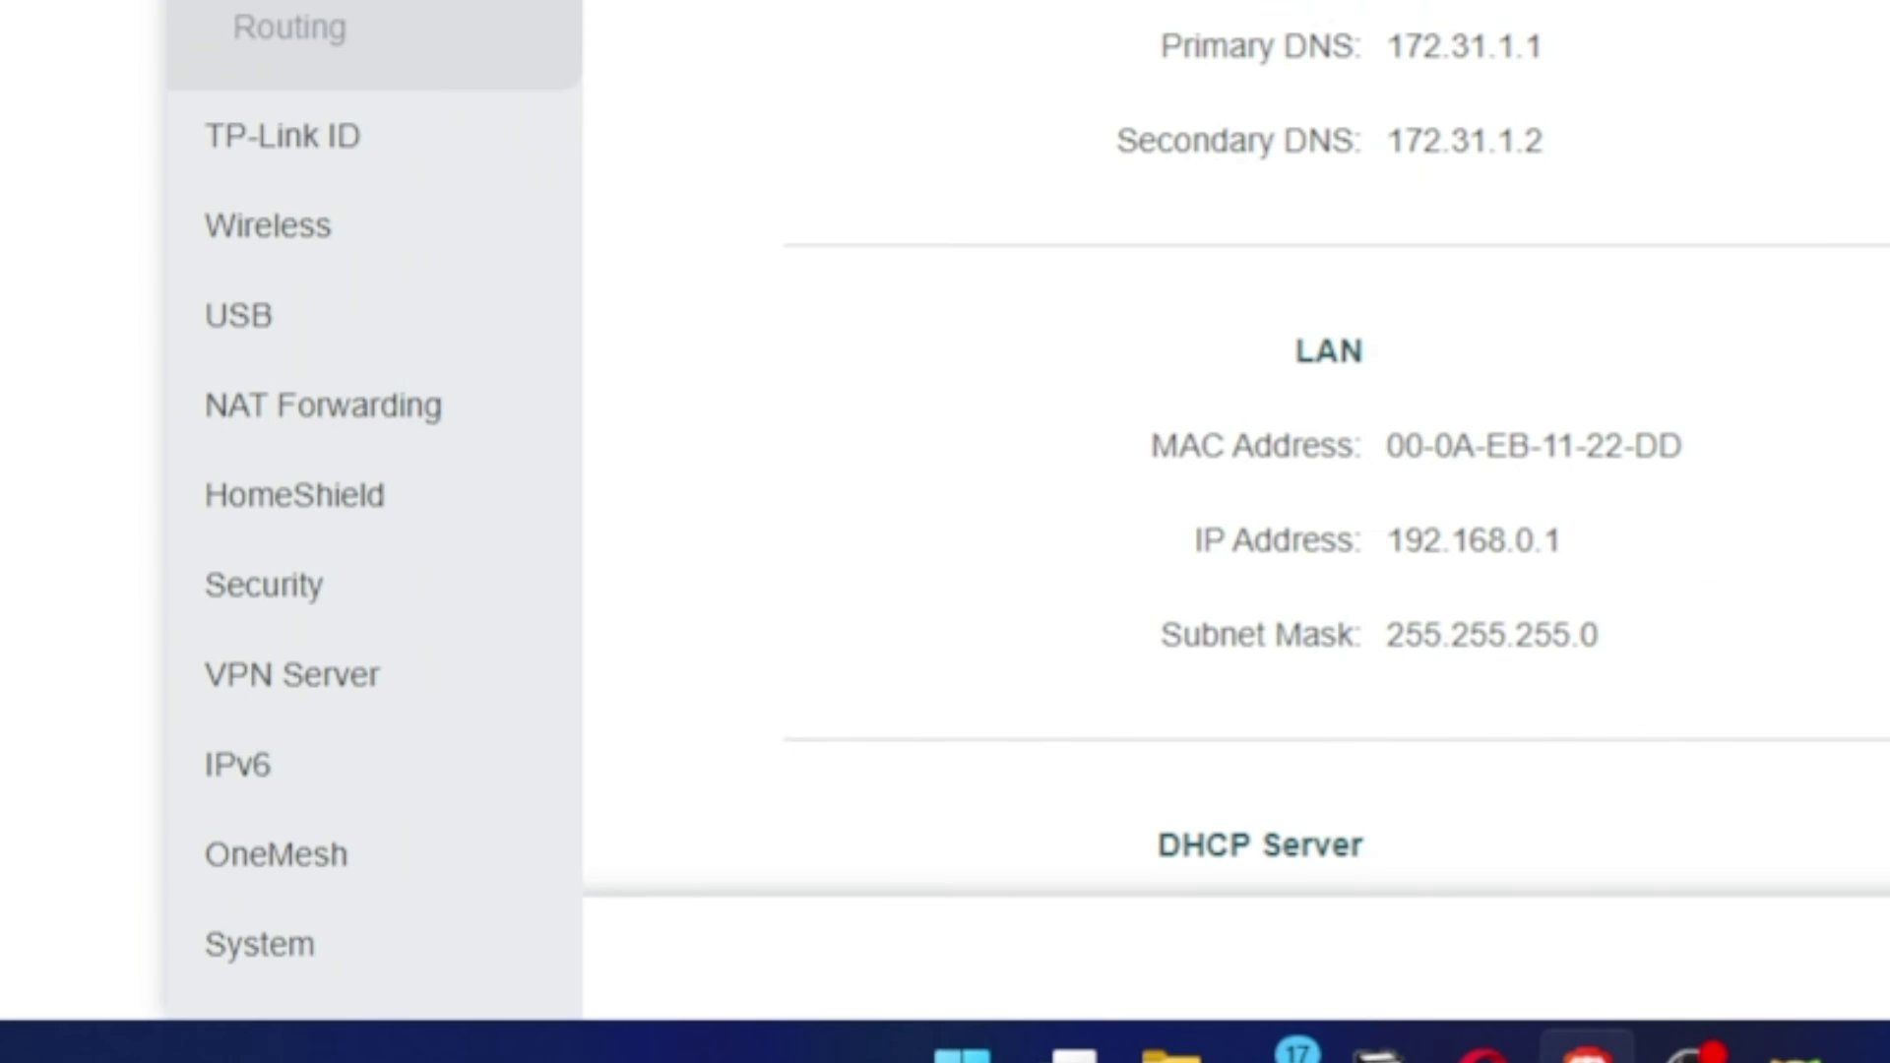
left_click(286, 941)
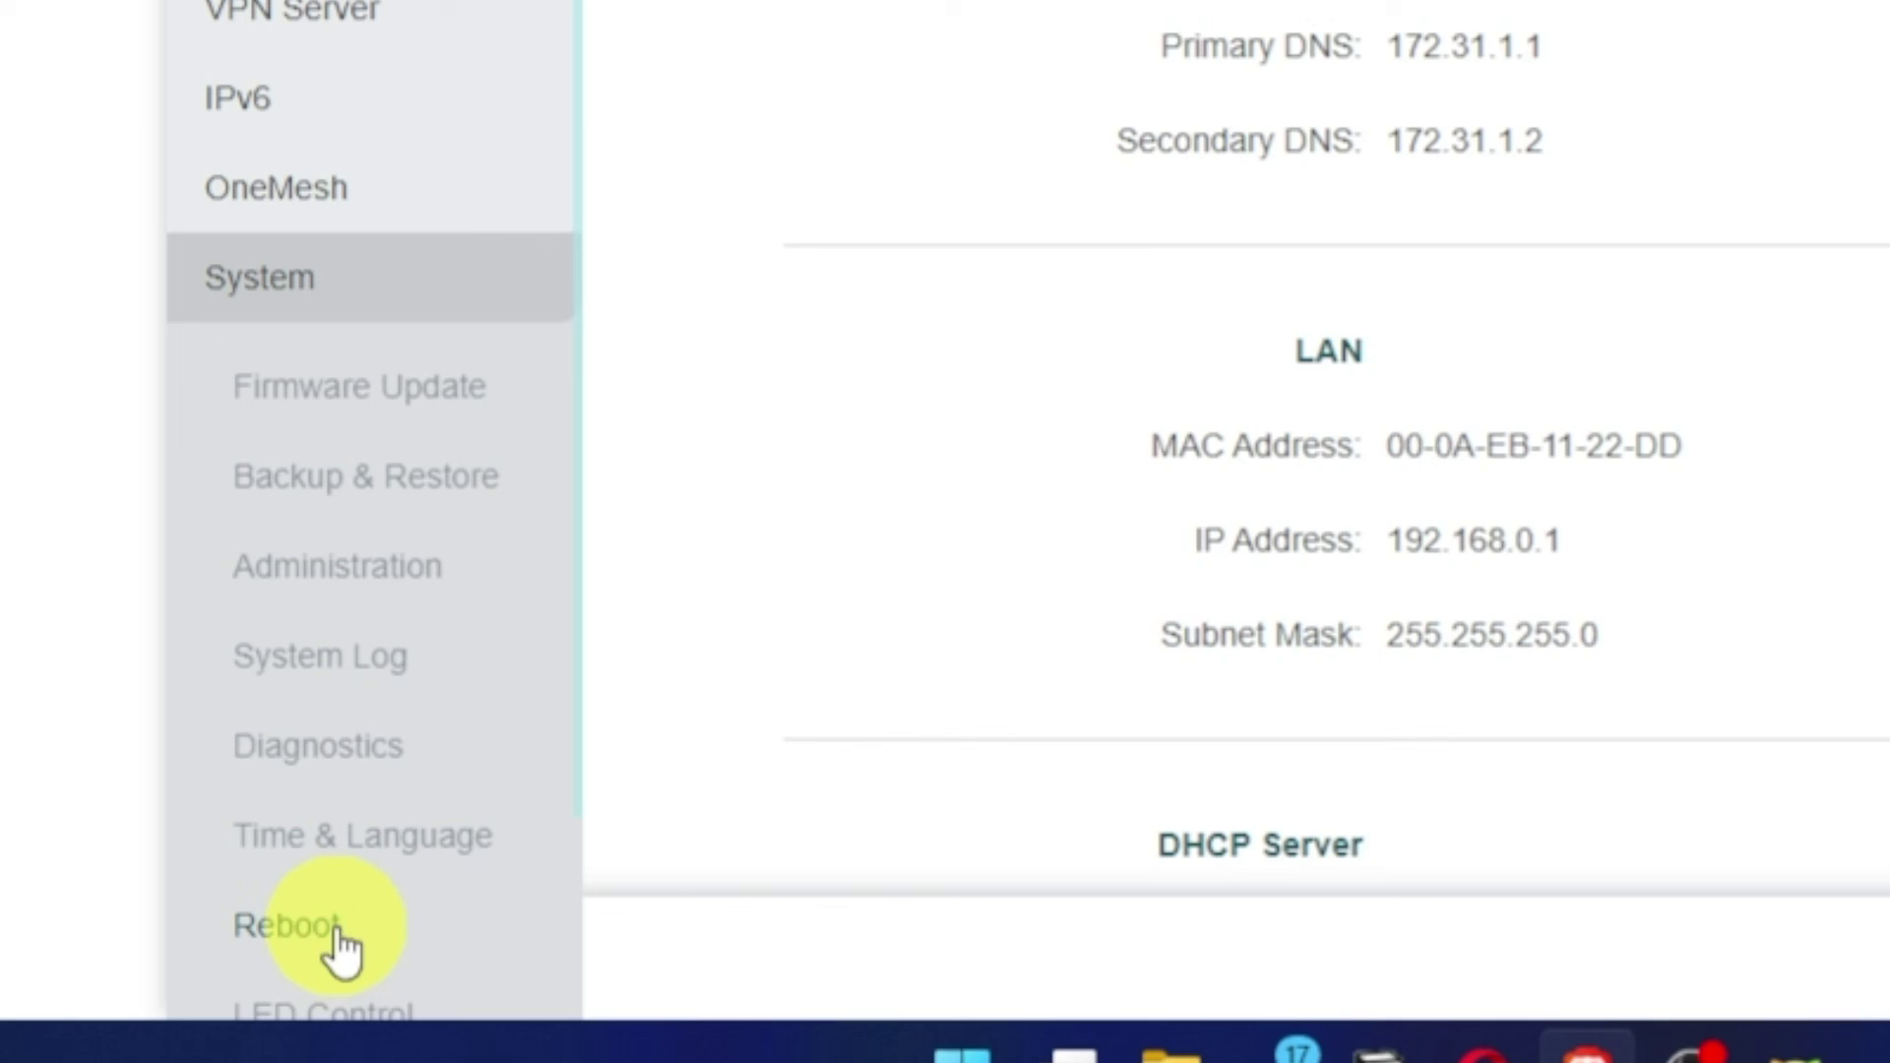
left_click(336, 934)
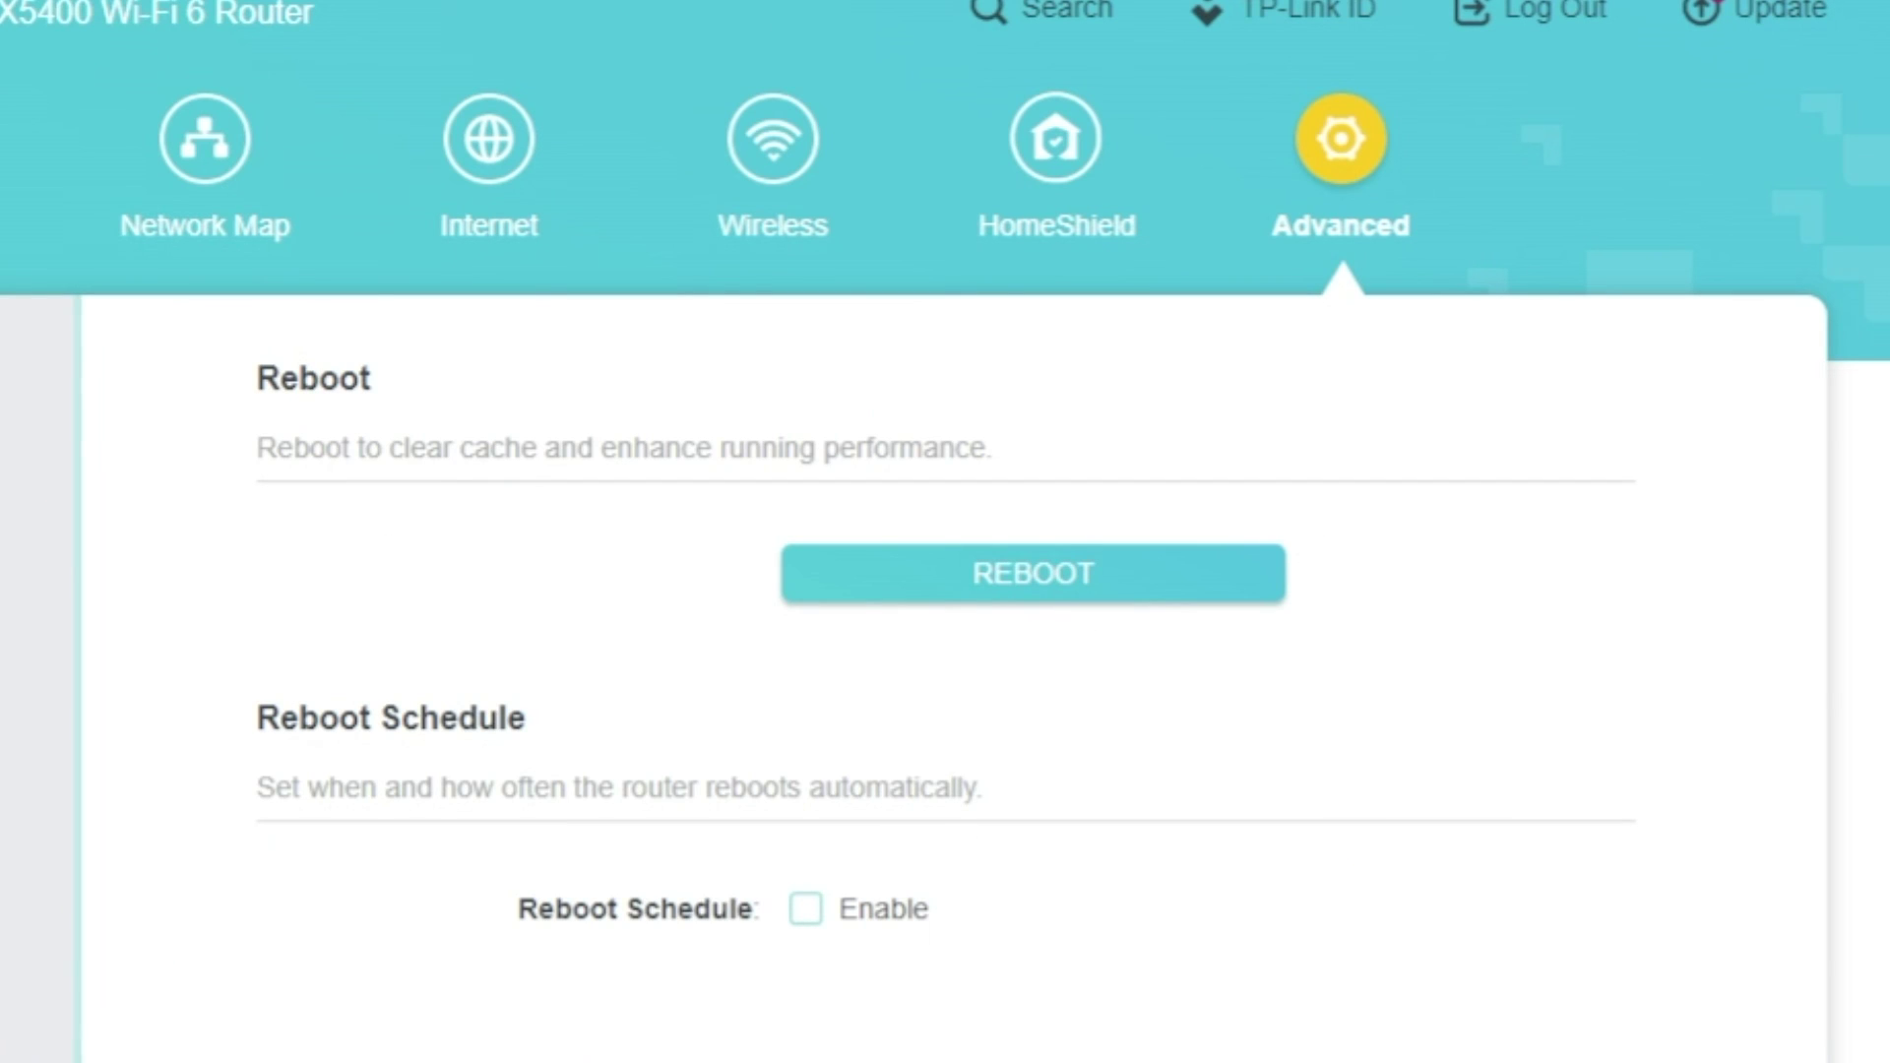
left_click(900, 587)
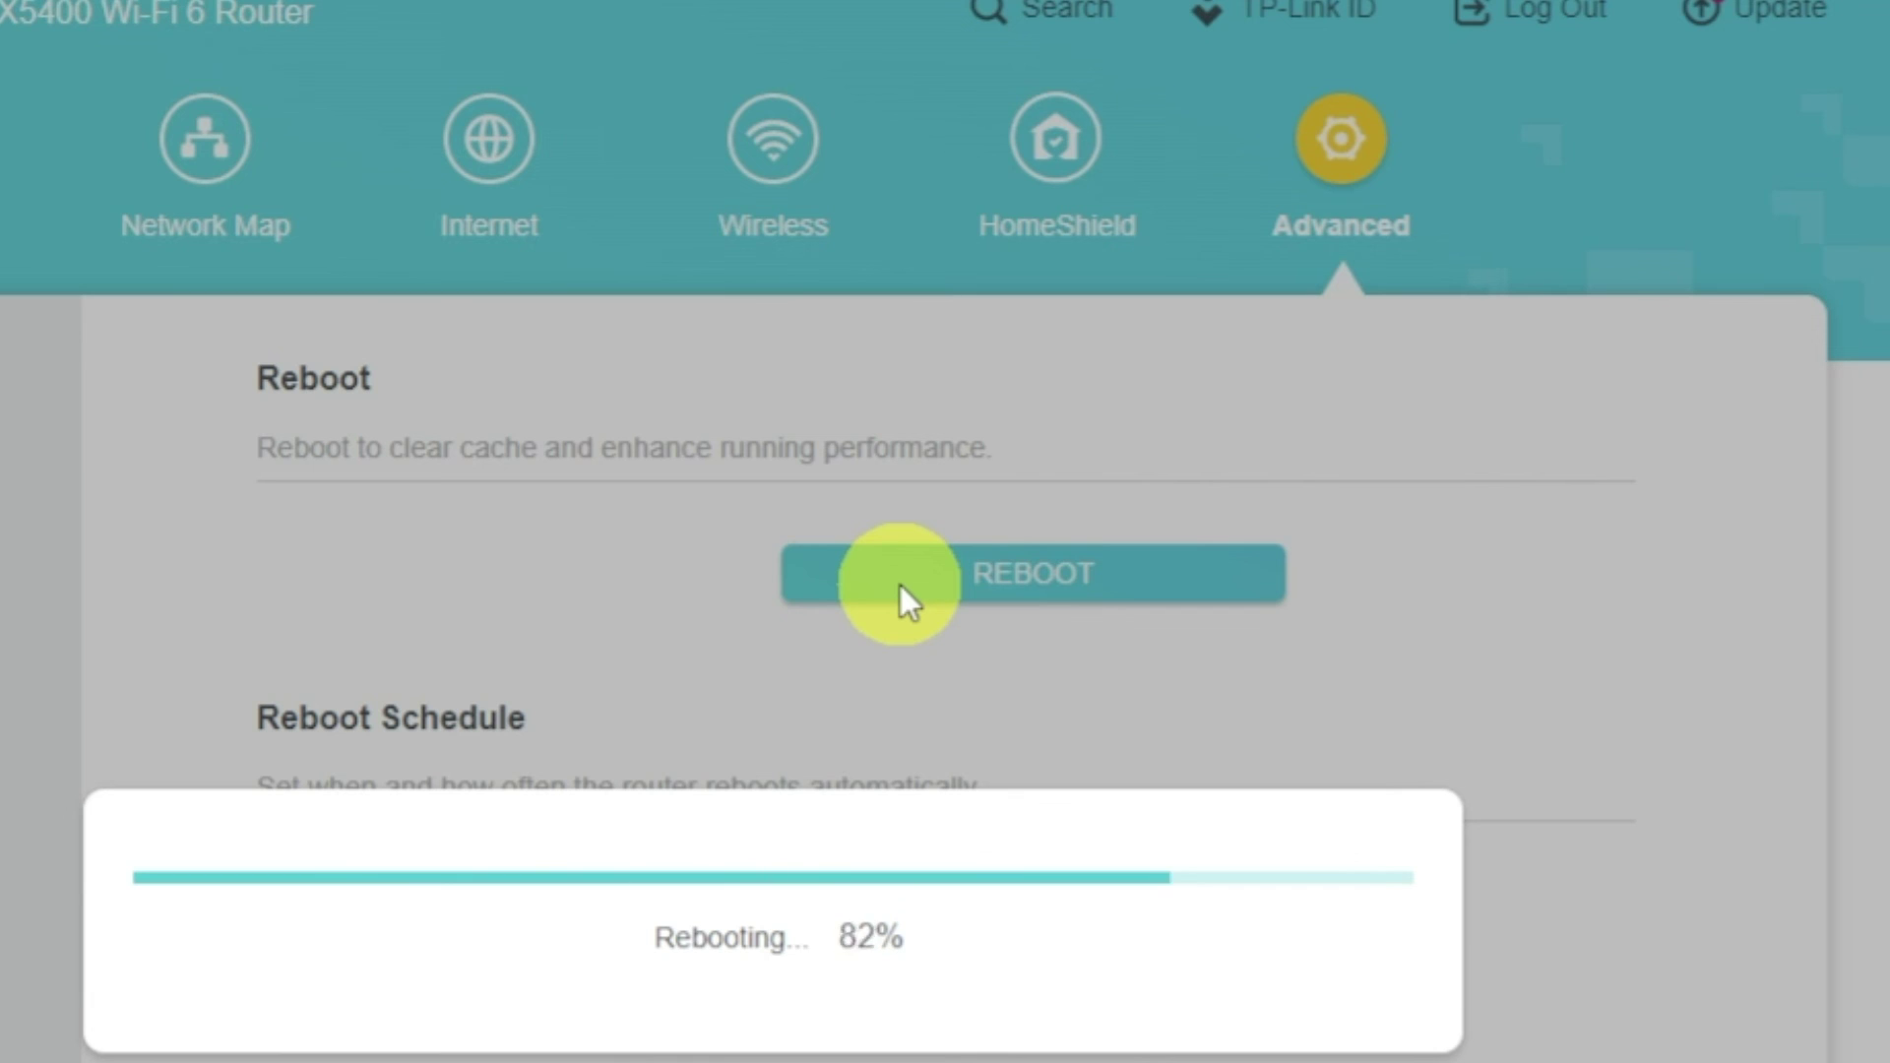